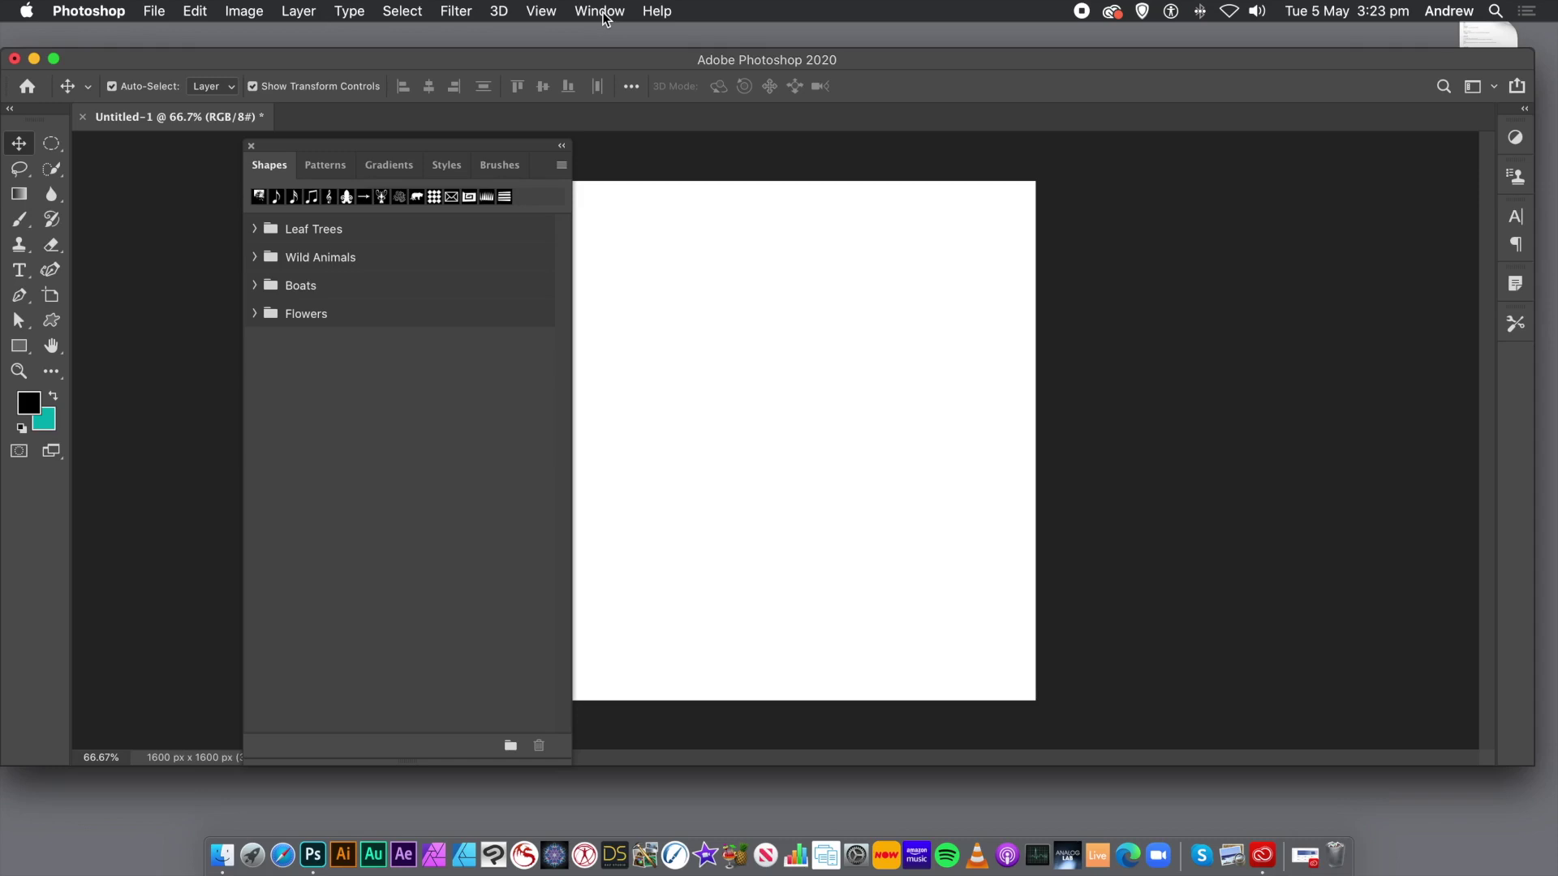
Check the Window menu's panel list, confirming Shapes is checked, then dismiss it
{"action": "left_click", "coordinate": [601, 12]}
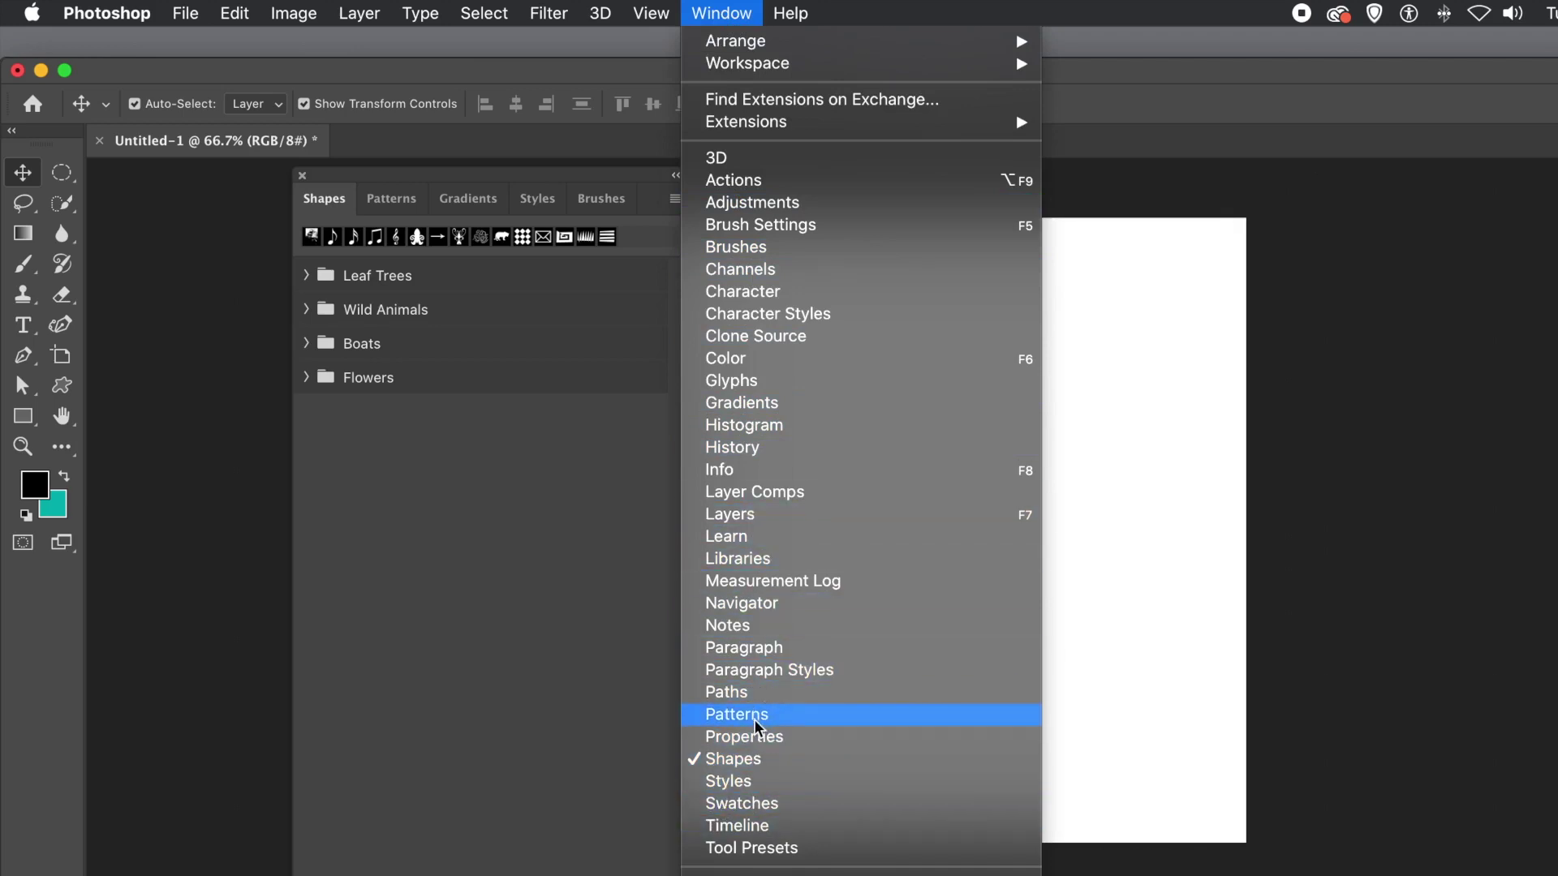
{"action": "left_click", "coordinate": [1156, 113]}
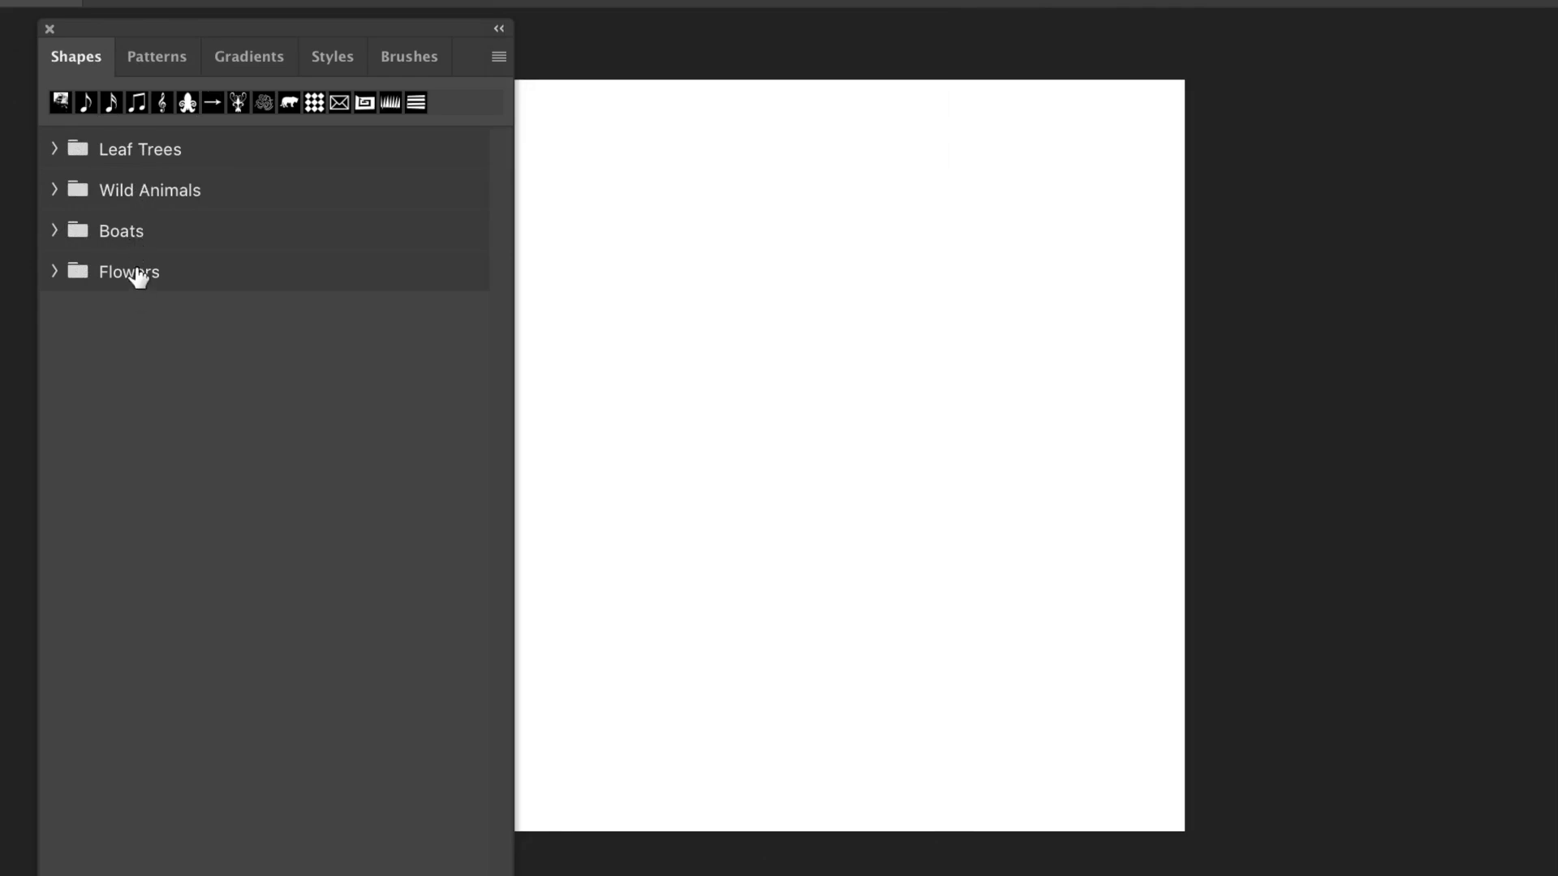
Bring up the Shapes panel flyout menu with its Legacy Shapes and More option
{"action": "left_click", "coordinate": [498, 58]}
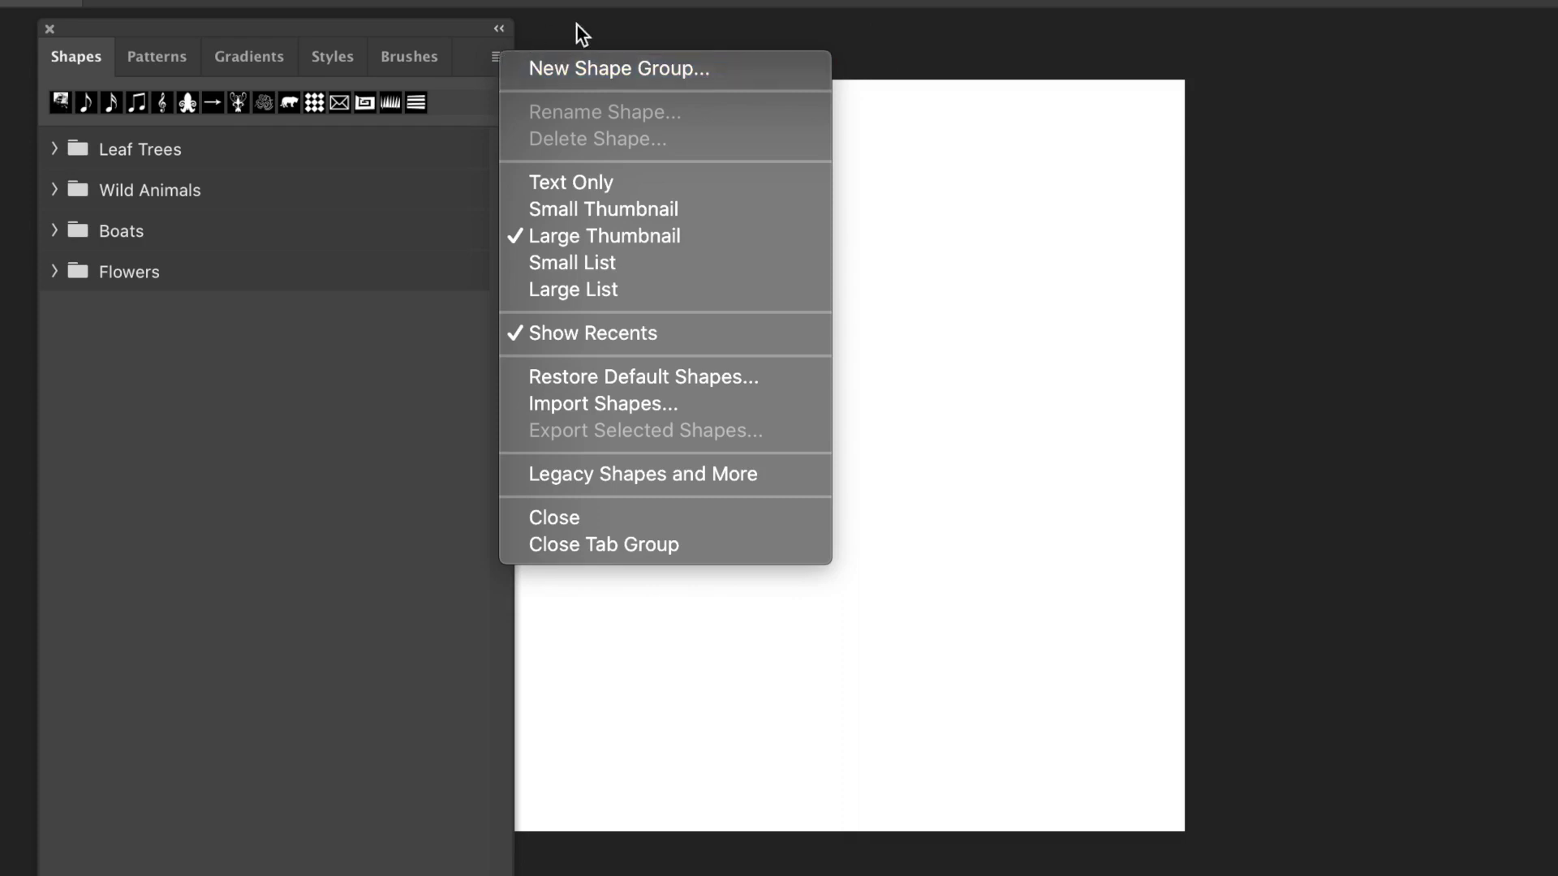
Add Legacy Shapes and More to the Shapes panel and preview its 2019 Shapes folder
{"action": "left_click", "coordinate": [664, 475]}
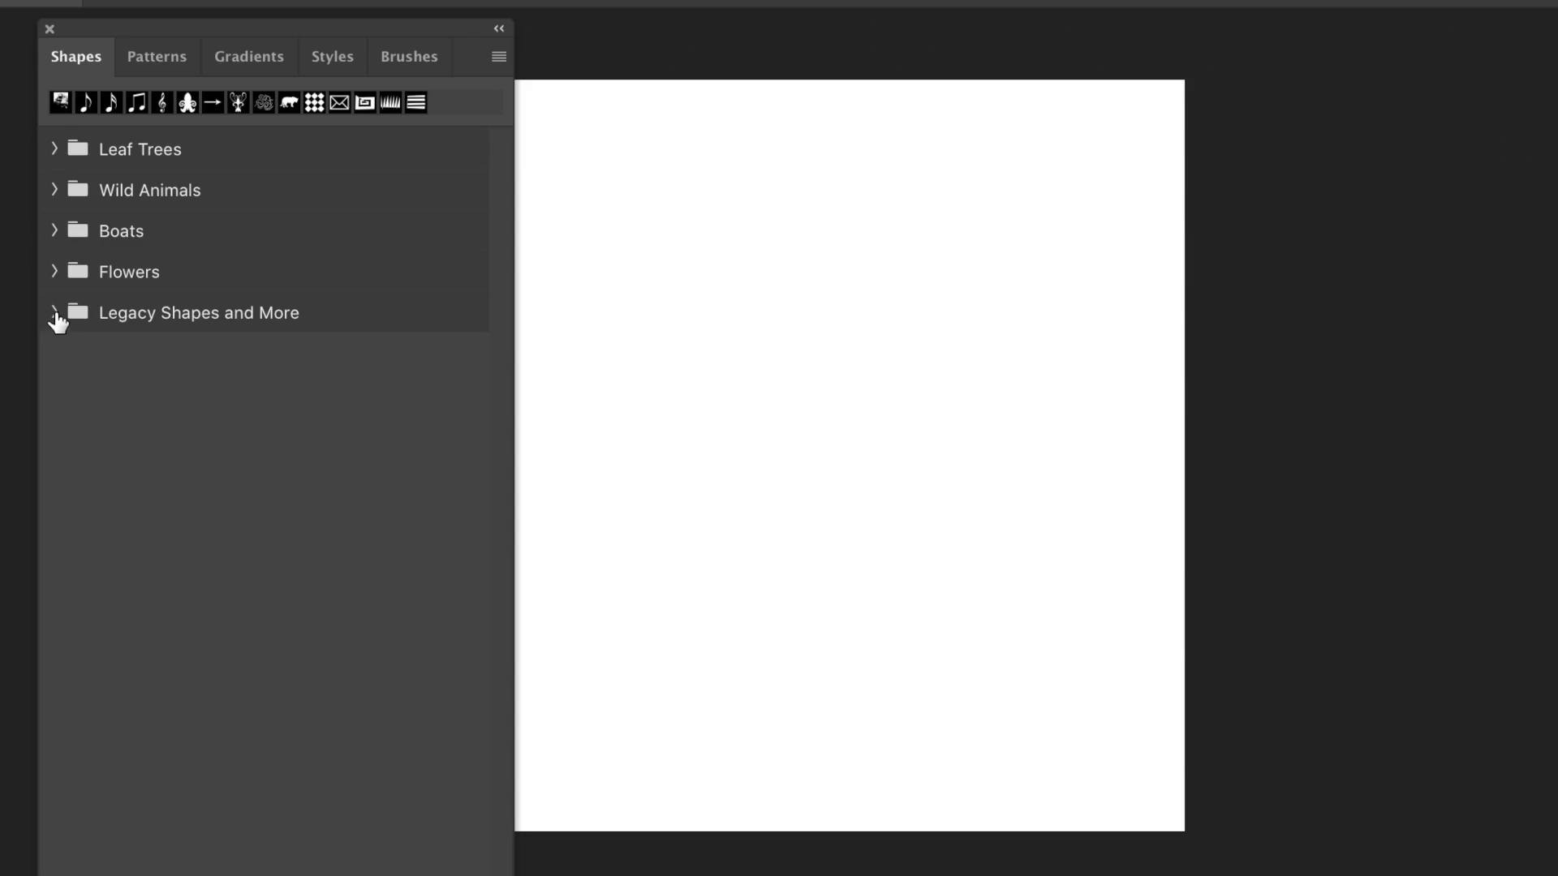
{"action": "left_click", "coordinate": [54, 312]}
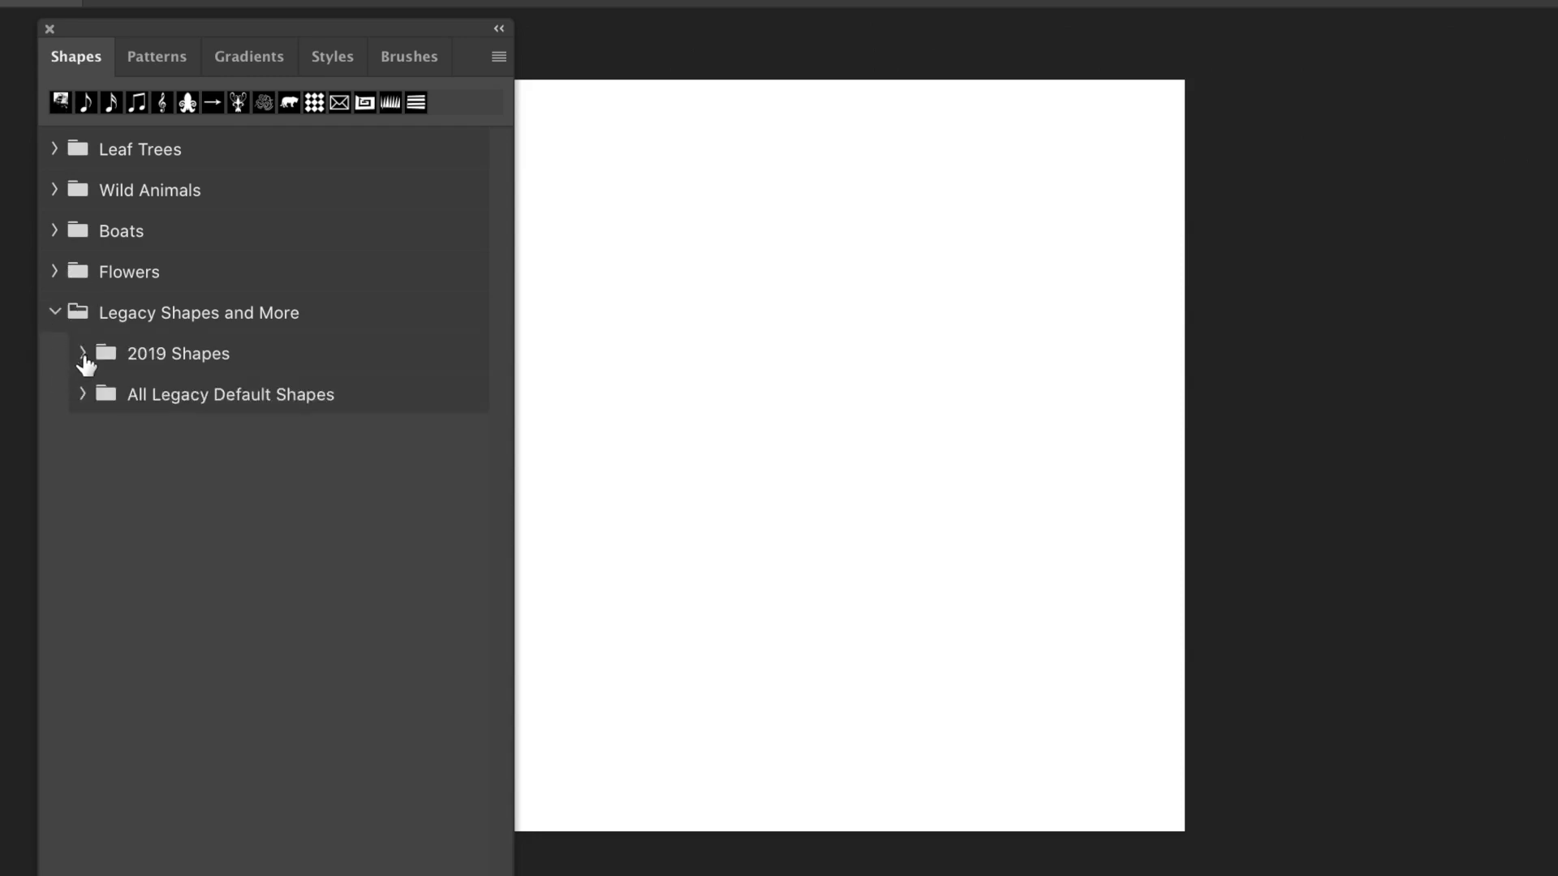
{"action": "left_click", "coordinate": [82, 354]}
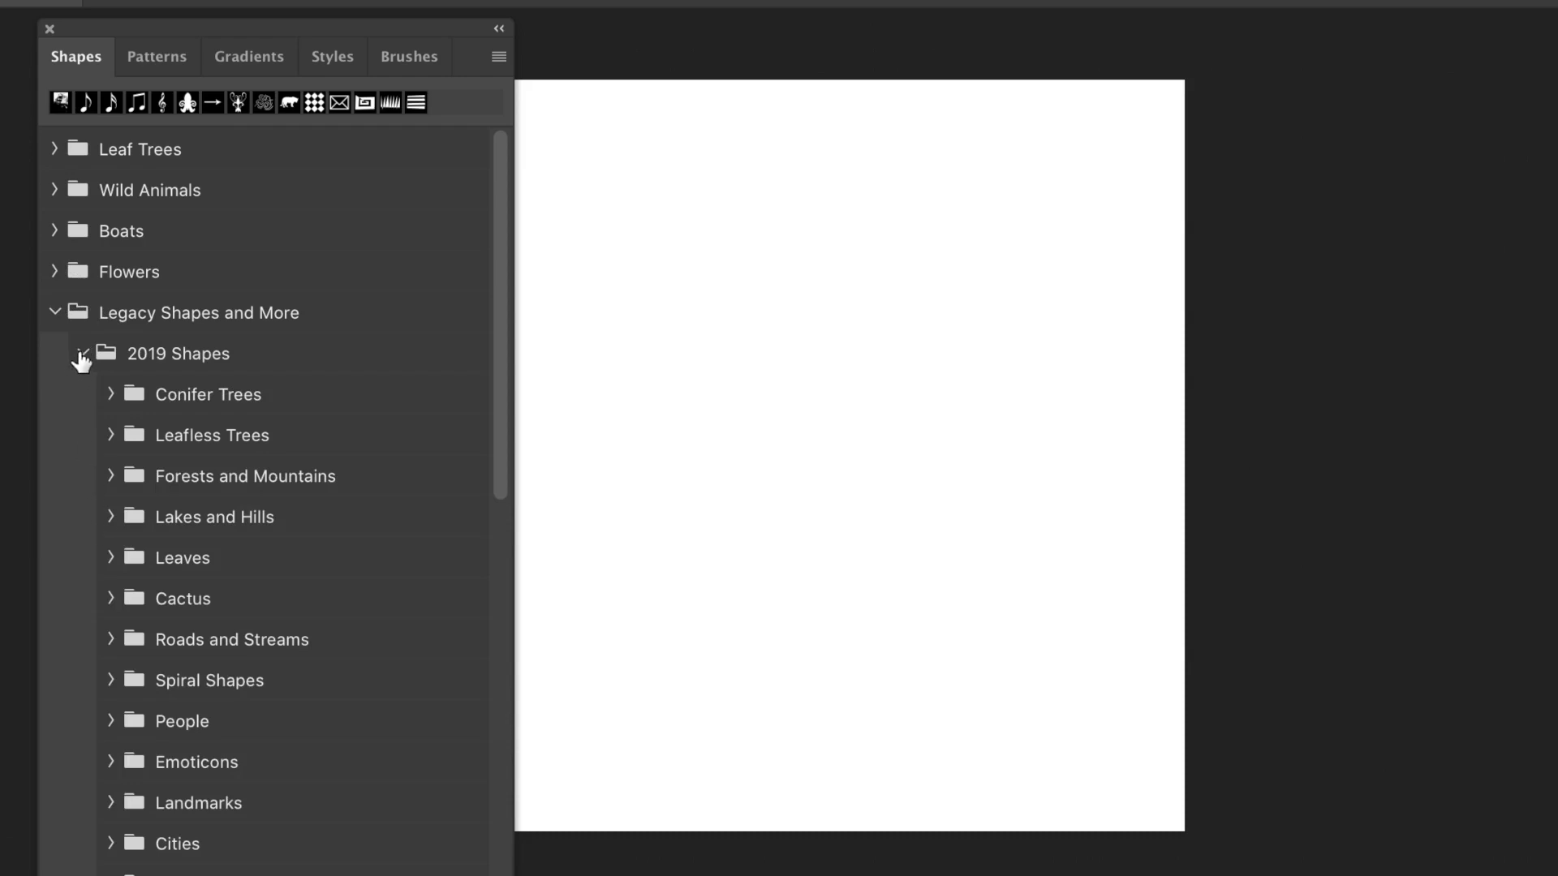
{"action": "left_click", "coordinate": [82, 354]}
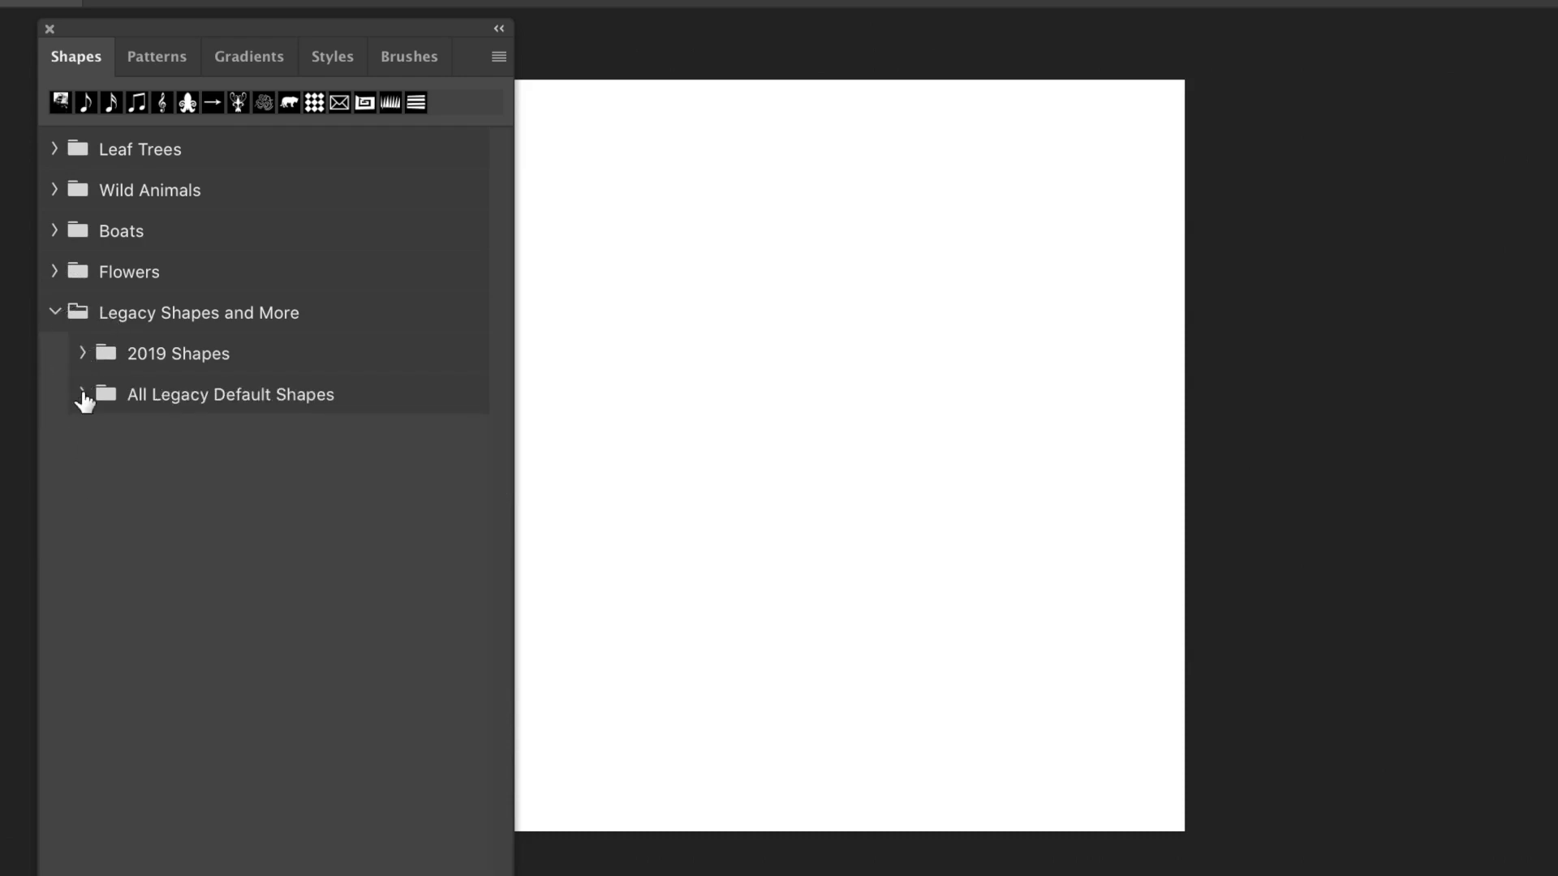
Browse the Animals shapes in All Legacy Default Shapes, then collapse all the folders
{"action": "left_click", "coordinate": [84, 396]}
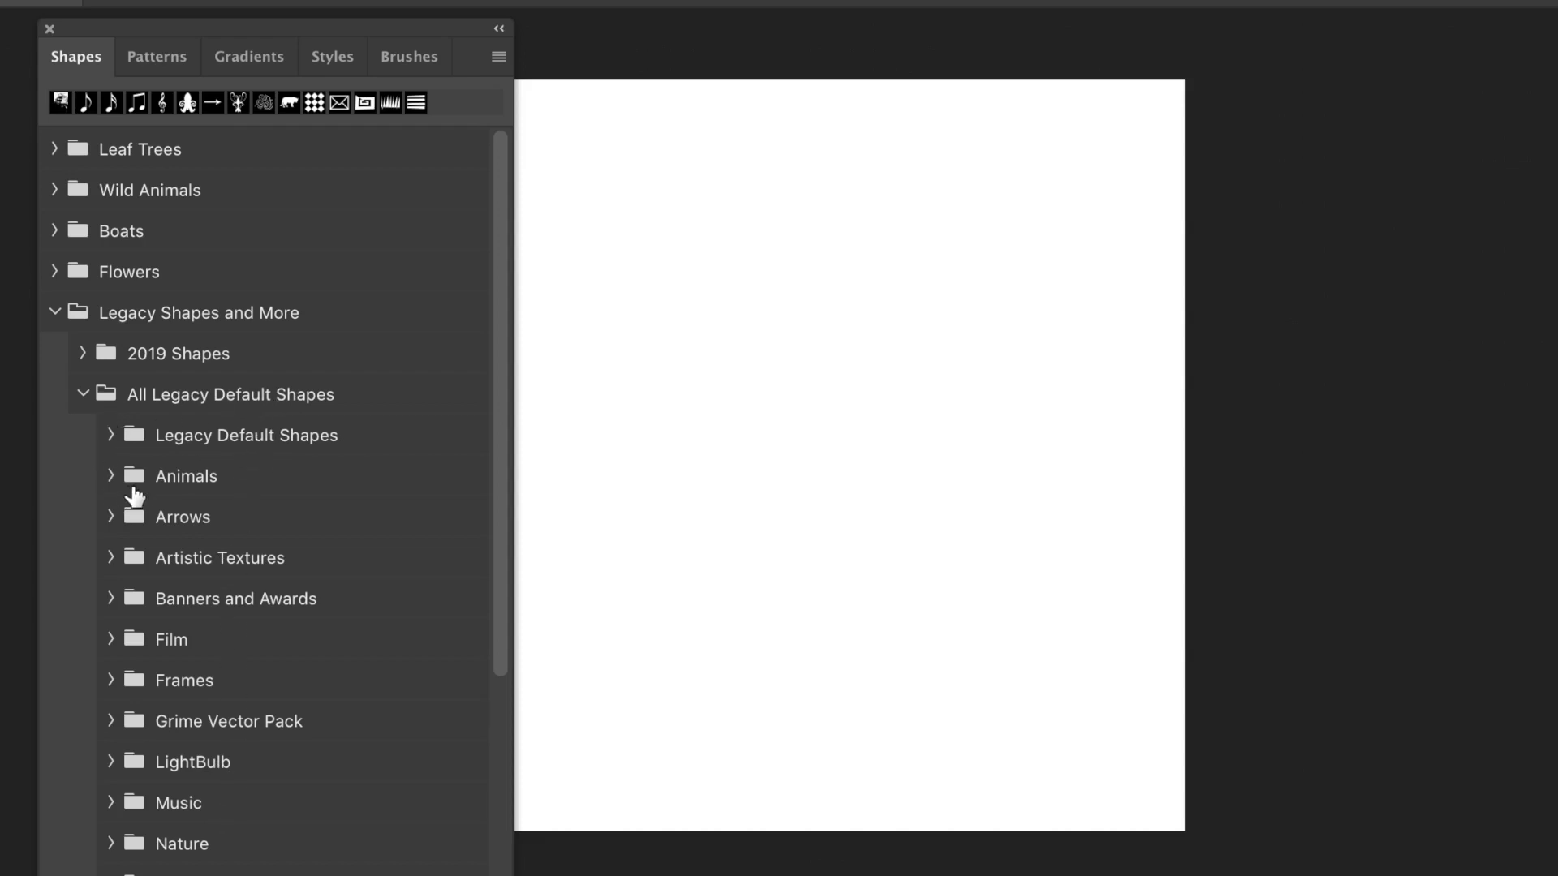
{"action": "left_click", "coordinate": [111, 477]}
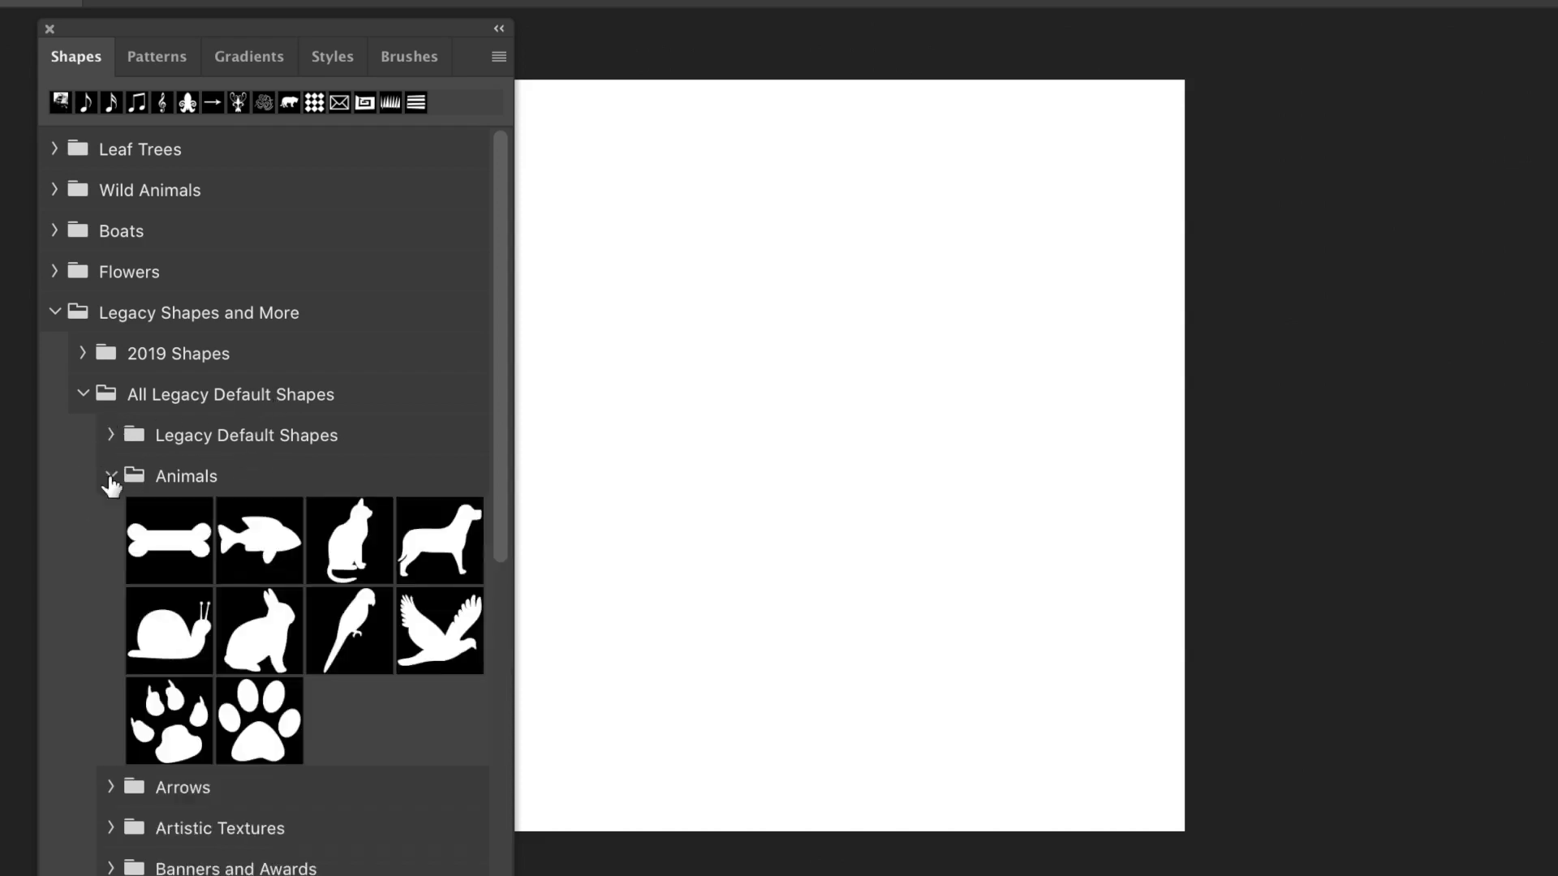
{"action": "left_click", "coordinate": [111, 478]}
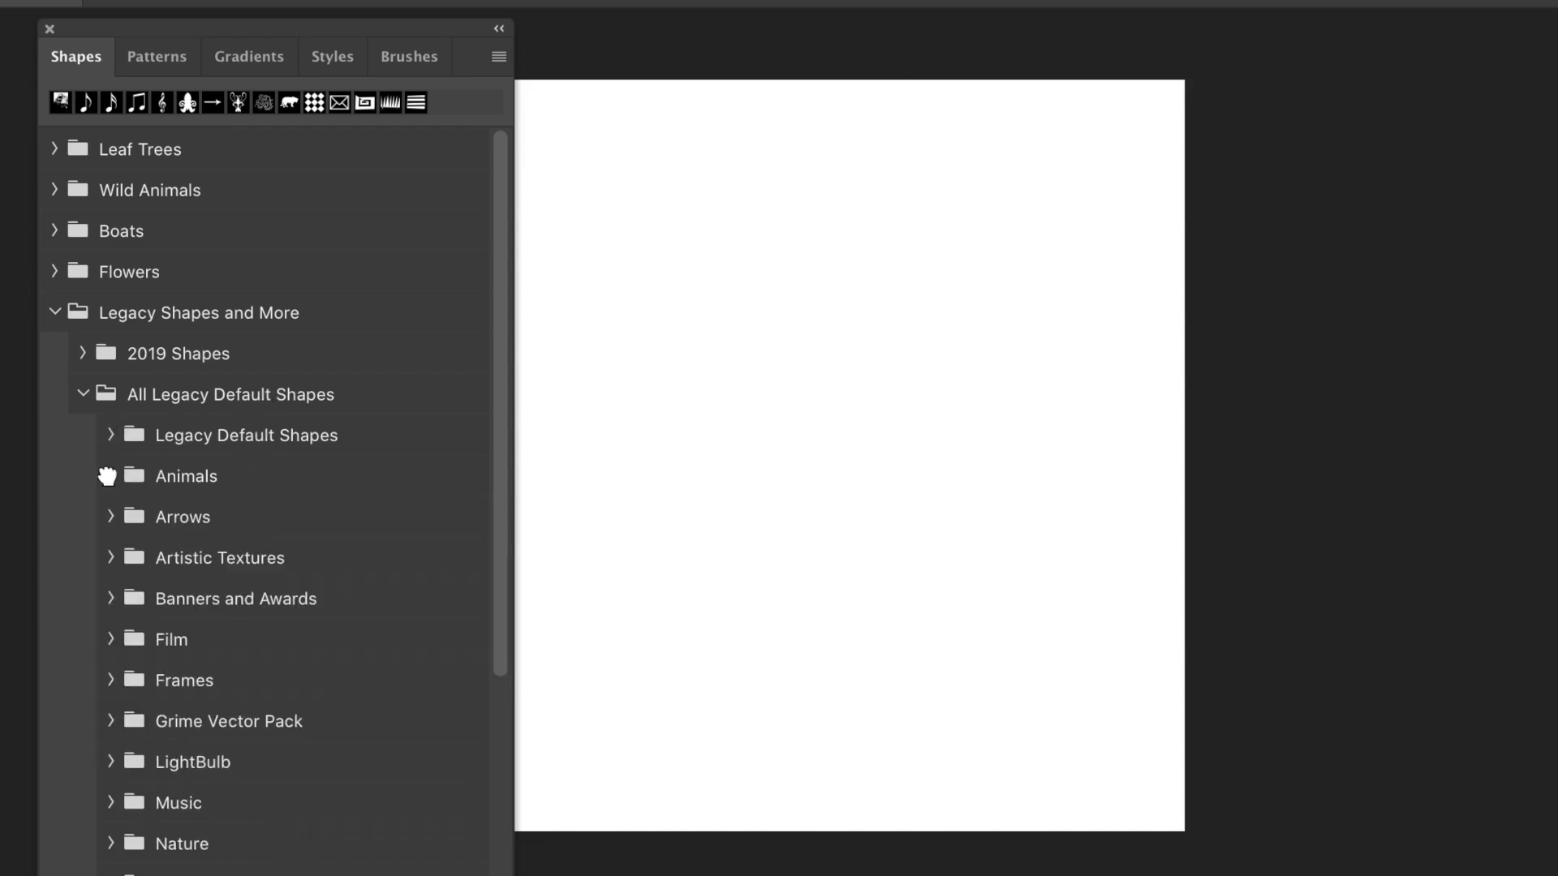
{"action": "left_click", "coordinate": [84, 395]}
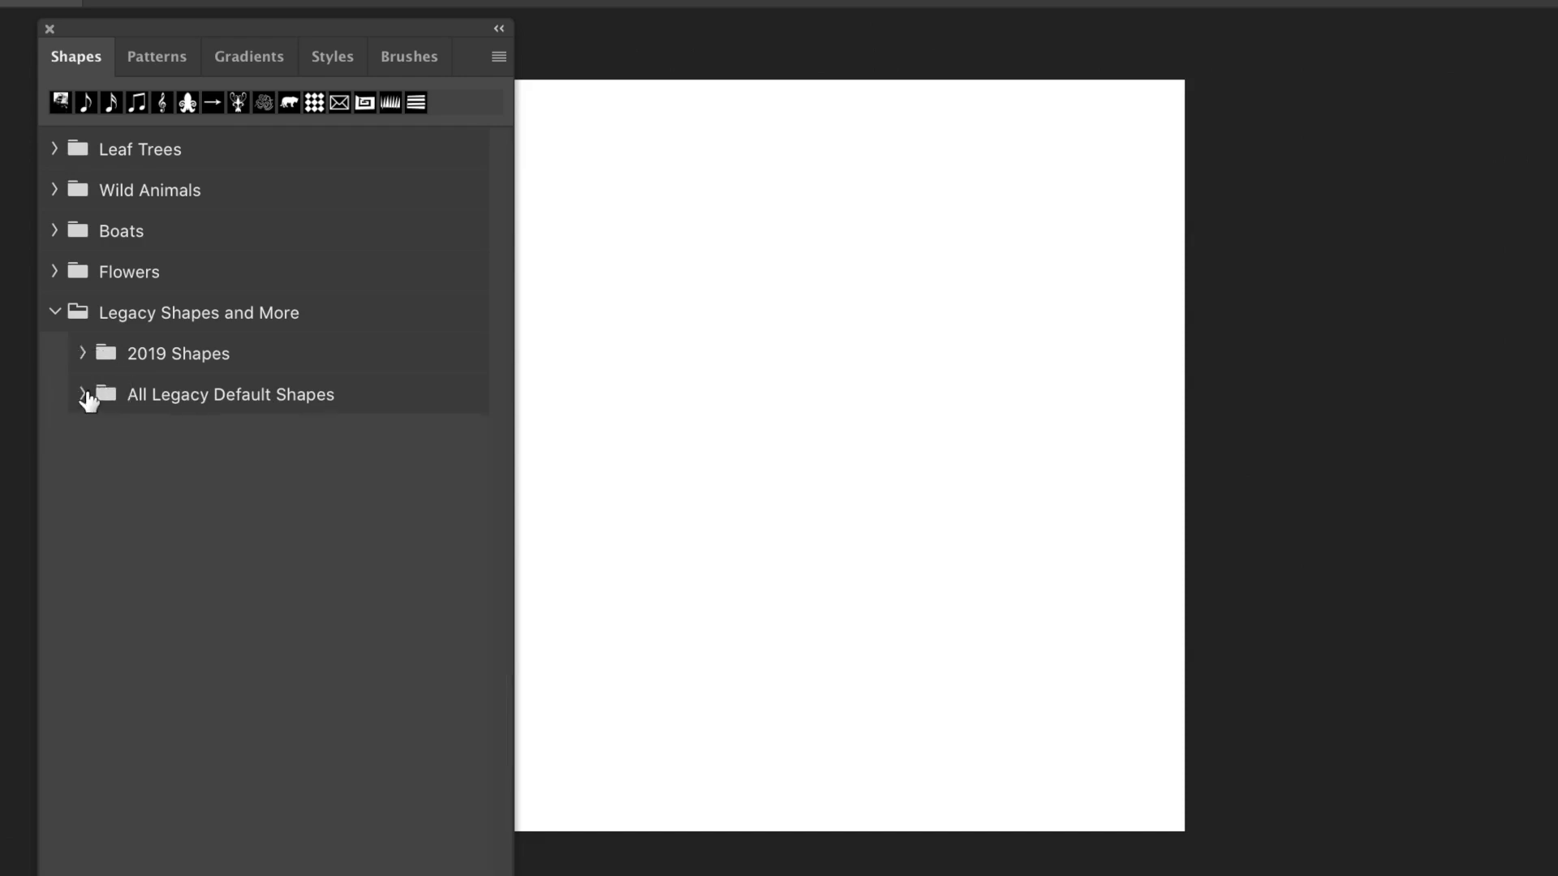
{"action": "left_click", "coordinate": [56, 313]}
Add the Legacy Patterns and More group to the Patterns panel and expand it
{"action": "left_click", "coordinate": [163, 56]}
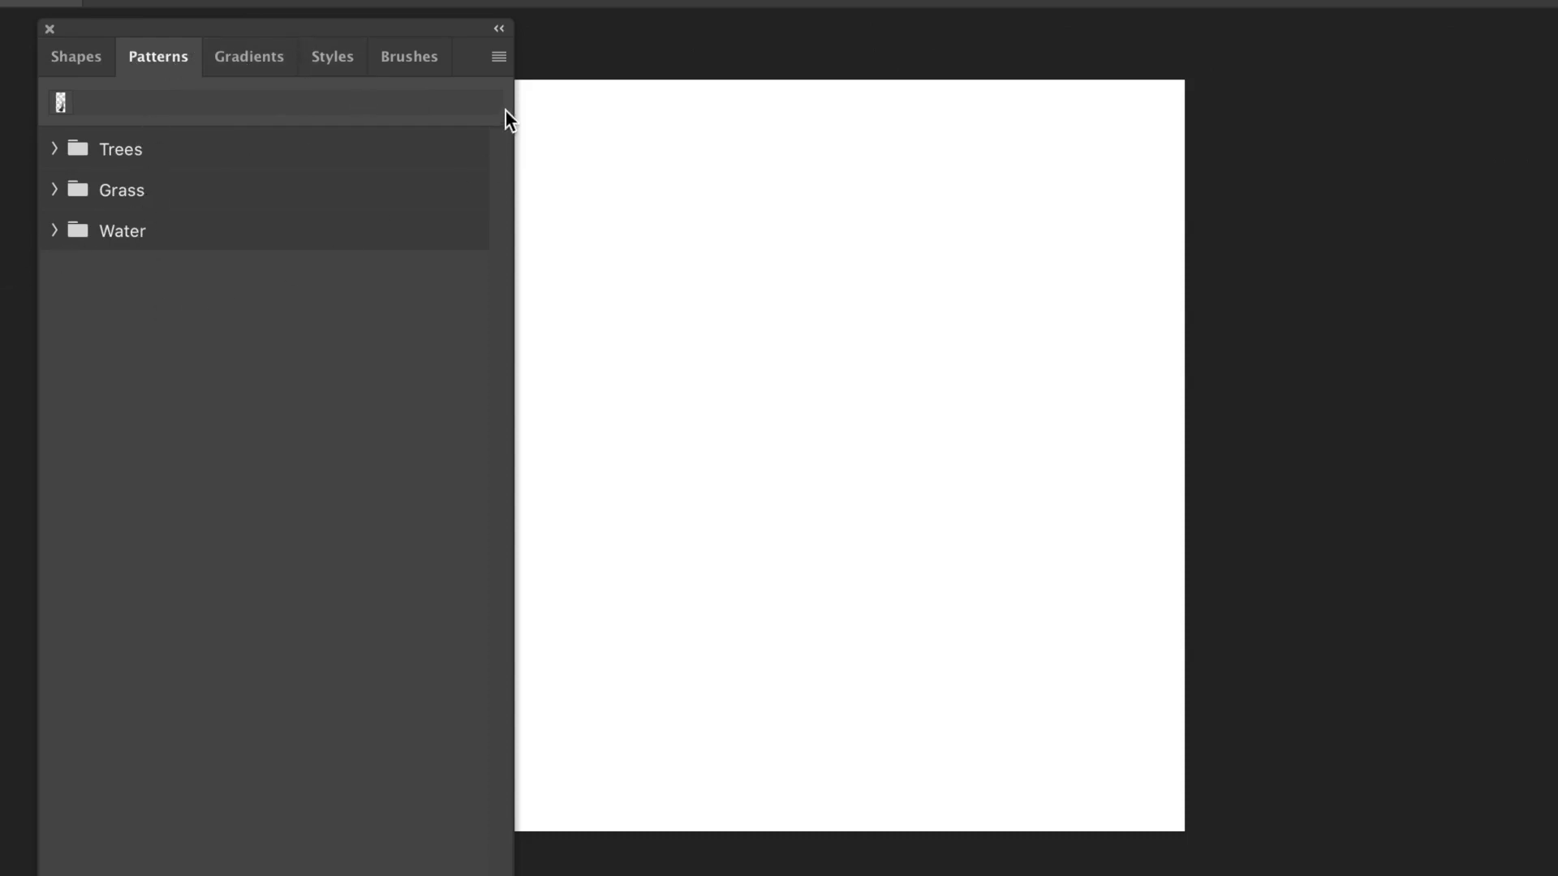
{"action": "left_click", "coordinate": [499, 57]}
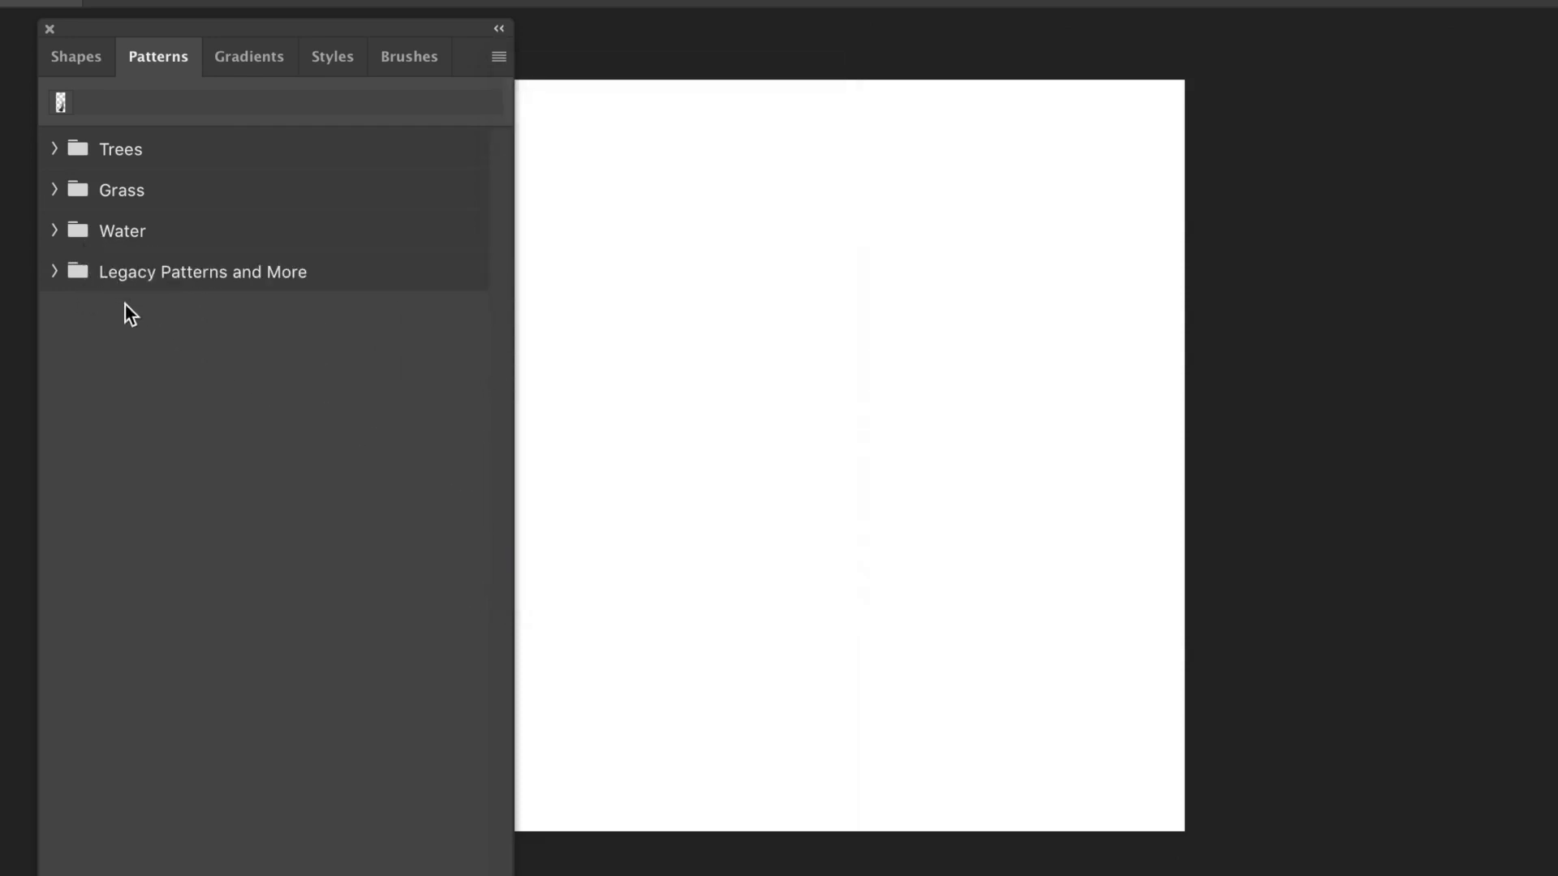
{"action": "left_click", "coordinate": [54, 274]}
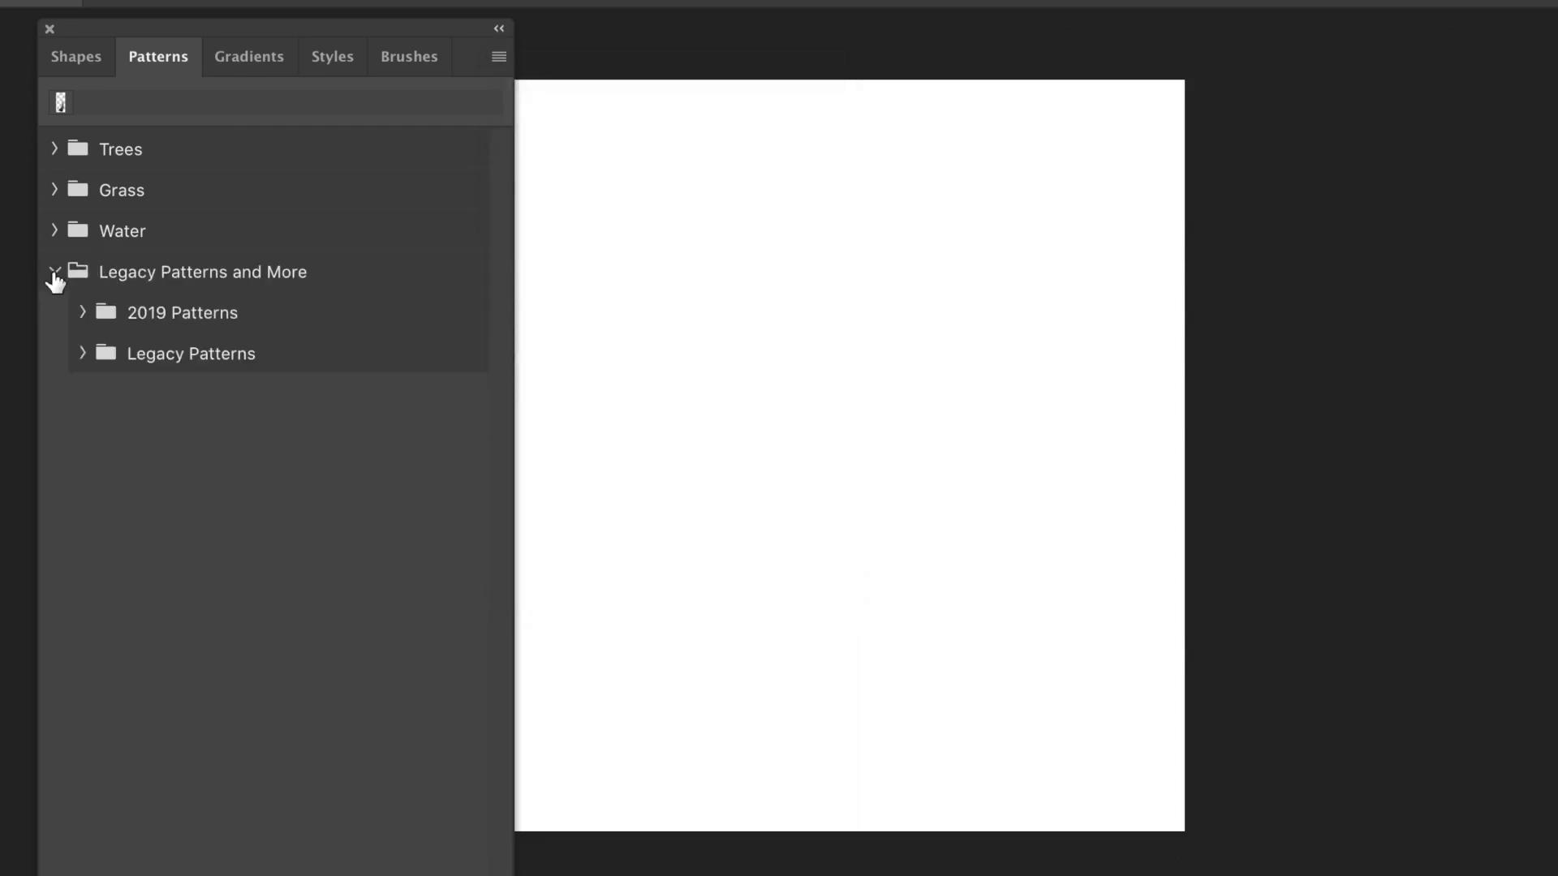
Preview the 2019 Patterns and Legacy Patterns folders, then collapse the group
{"action": "left_click", "coordinate": [82, 313]}
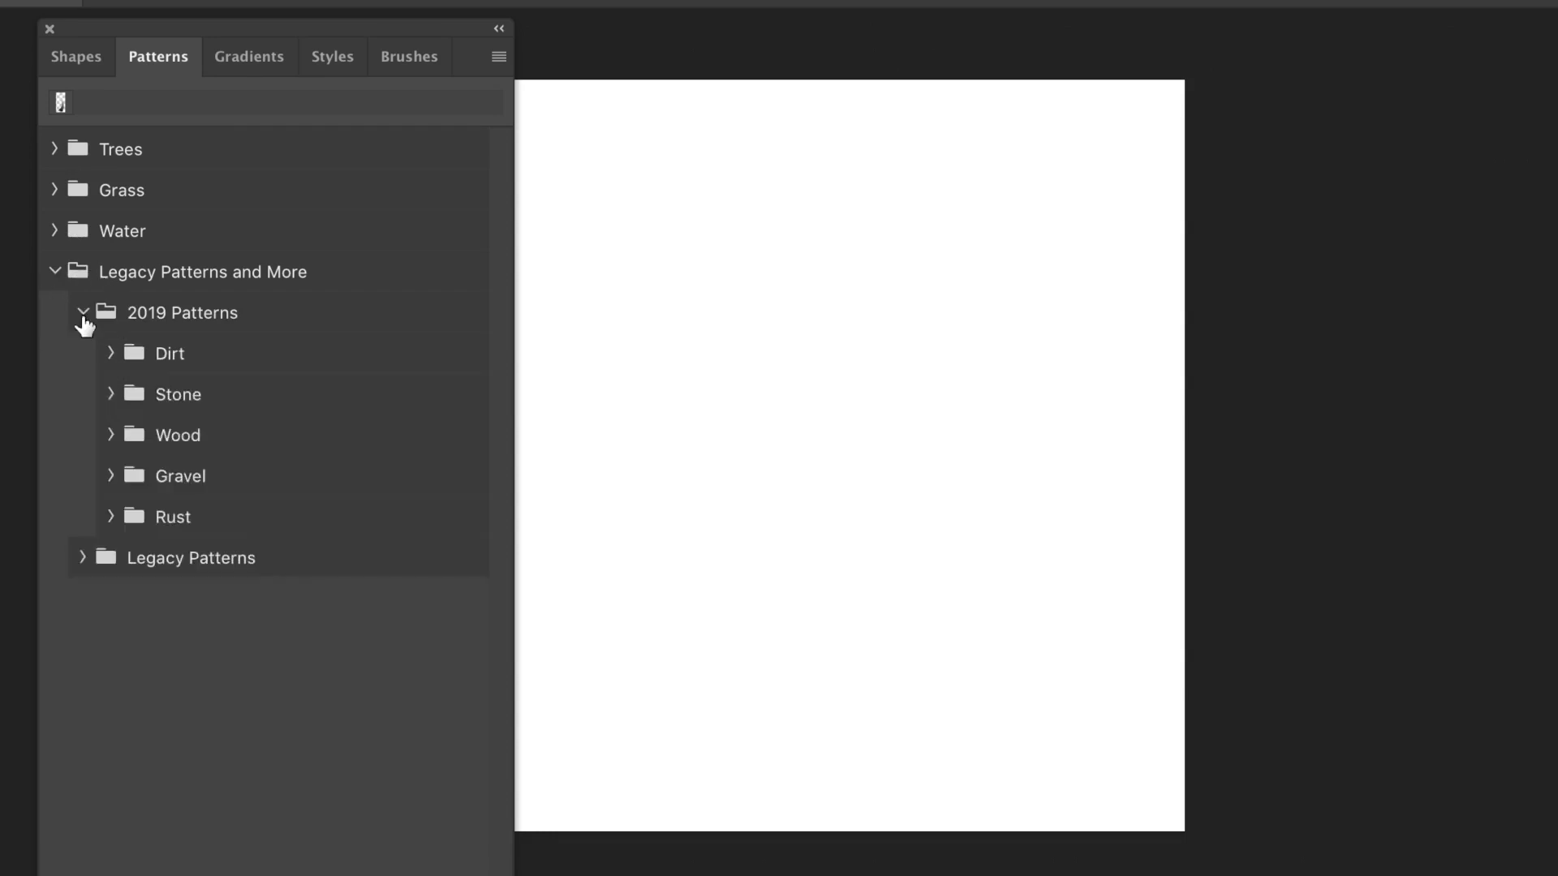
{"action": "left_click", "coordinate": [82, 315]}
{"action": "left_click", "coordinate": [77, 355]}
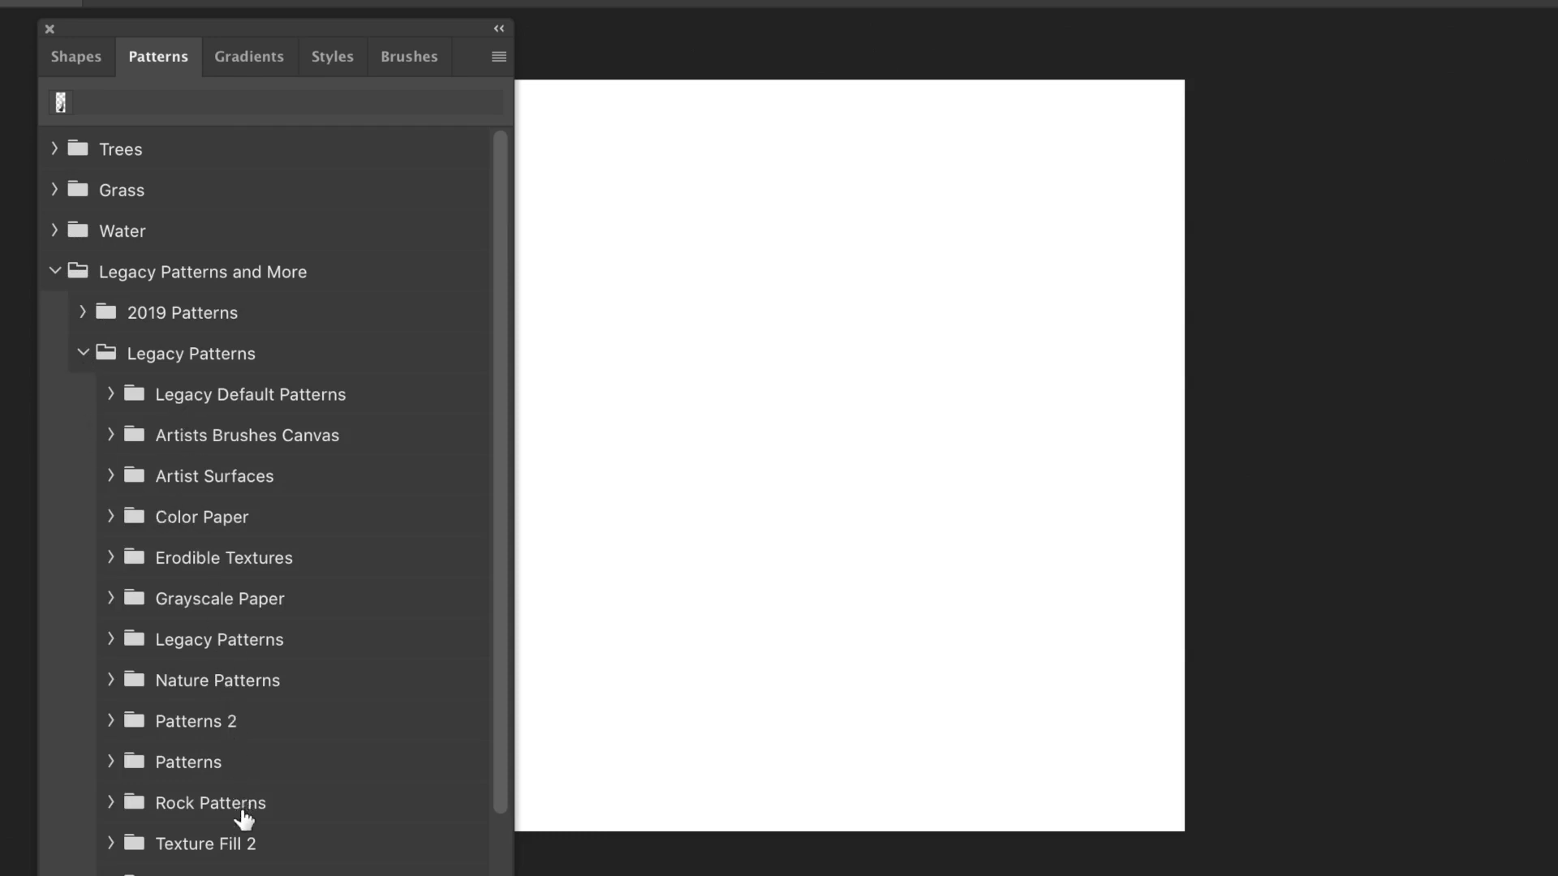
{"action": "left_click", "coordinate": [82, 353]}
{"action": "left_click", "coordinate": [55, 272]}
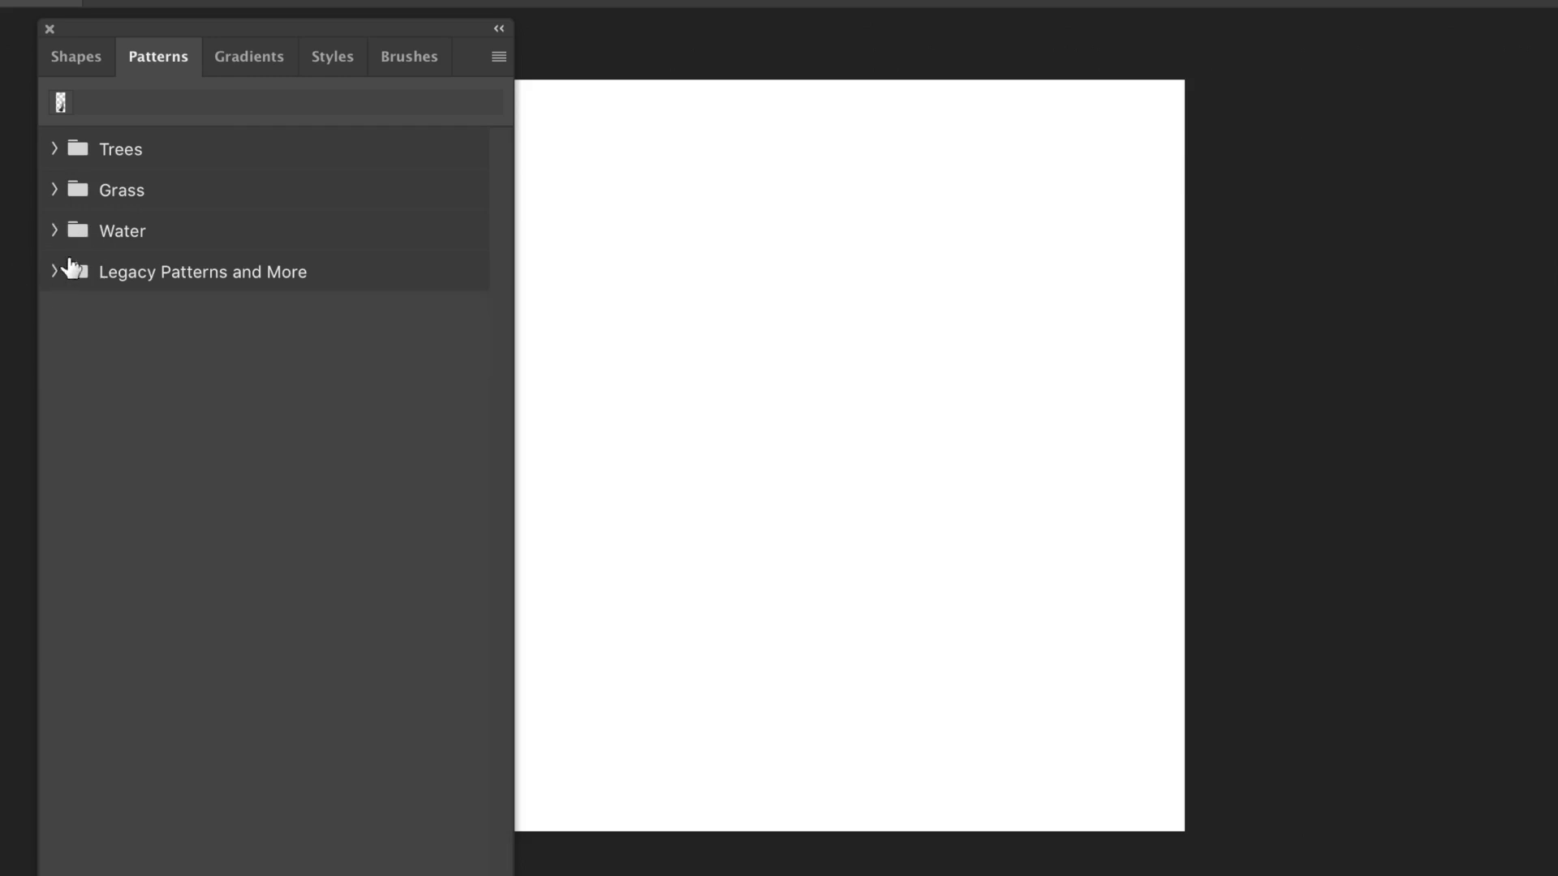
Add the Legacy Gradients group to the Gradients panel and expand it
{"action": "left_click", "coordinate": [267, 58]}
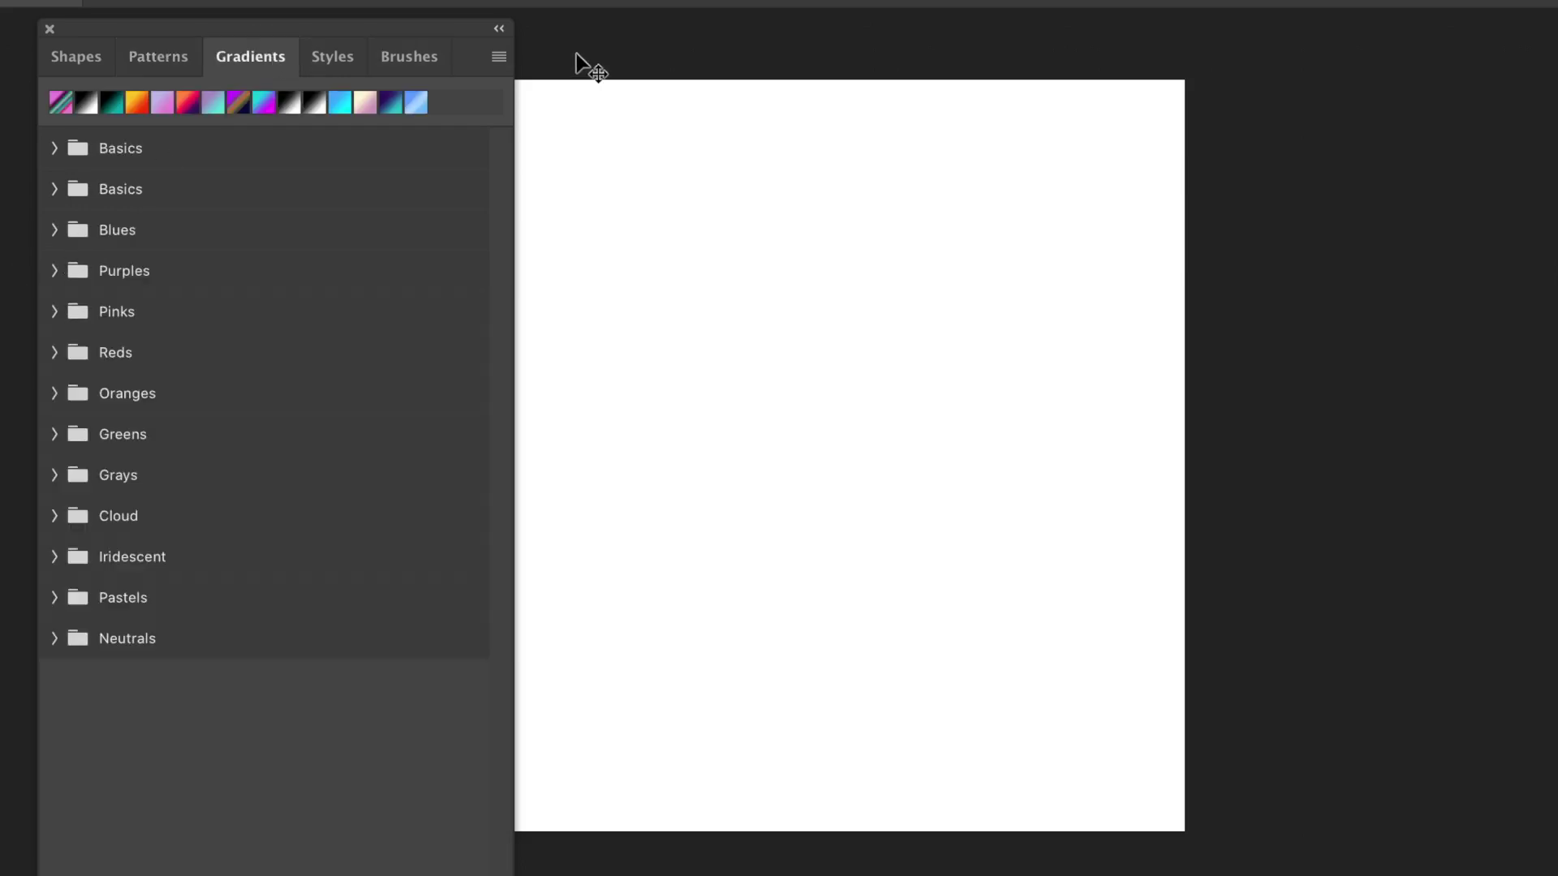
{"action": "left_click", "coordinate": [499, 56]}
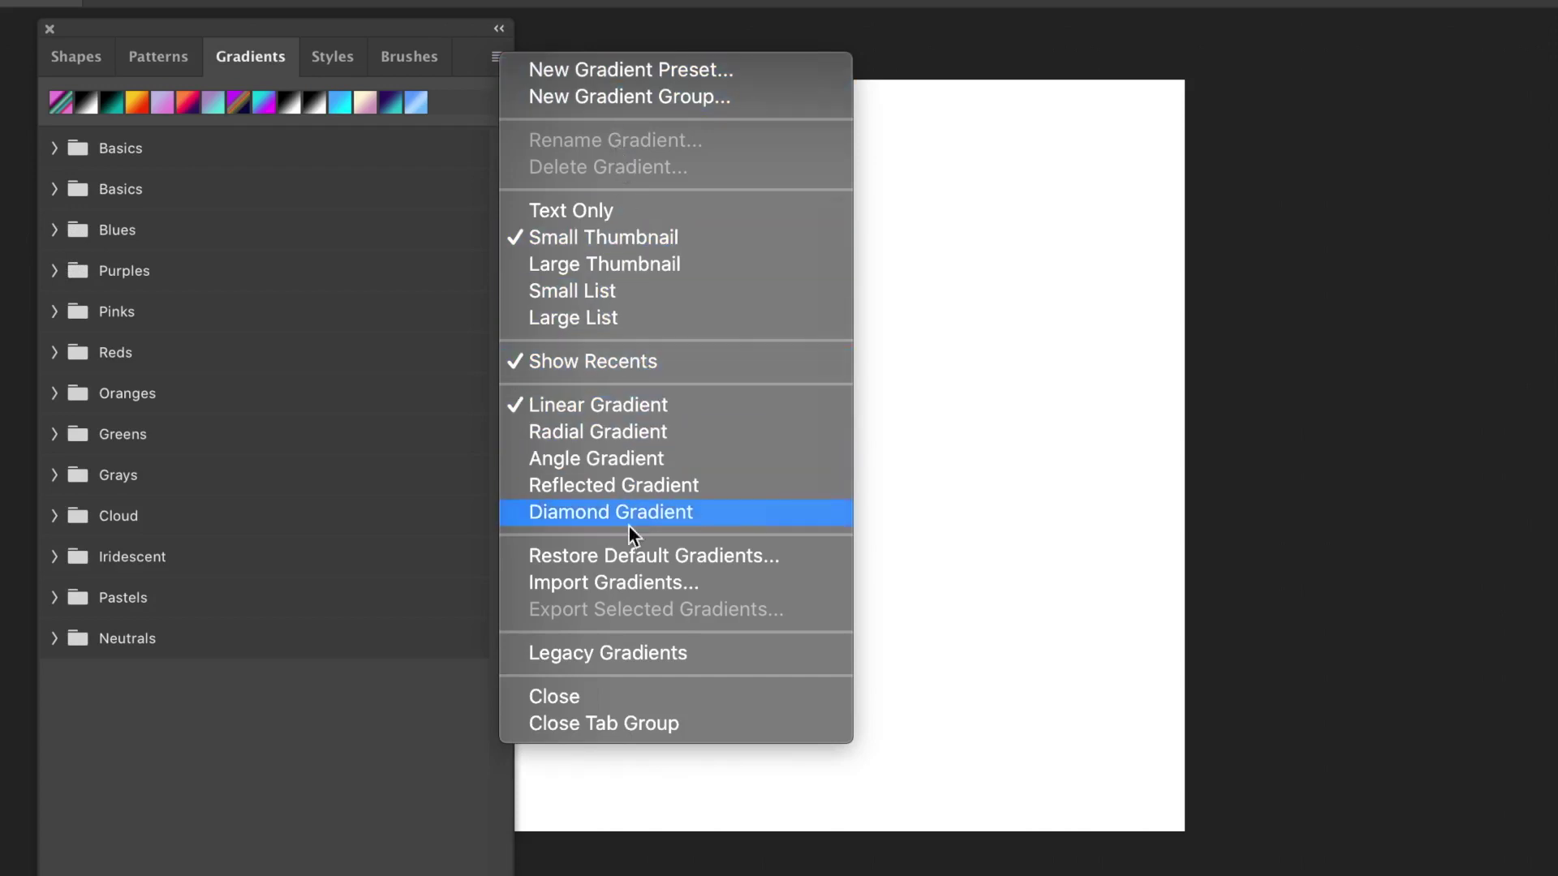
{"action": "left_click", "coordinate": [674, 652]}
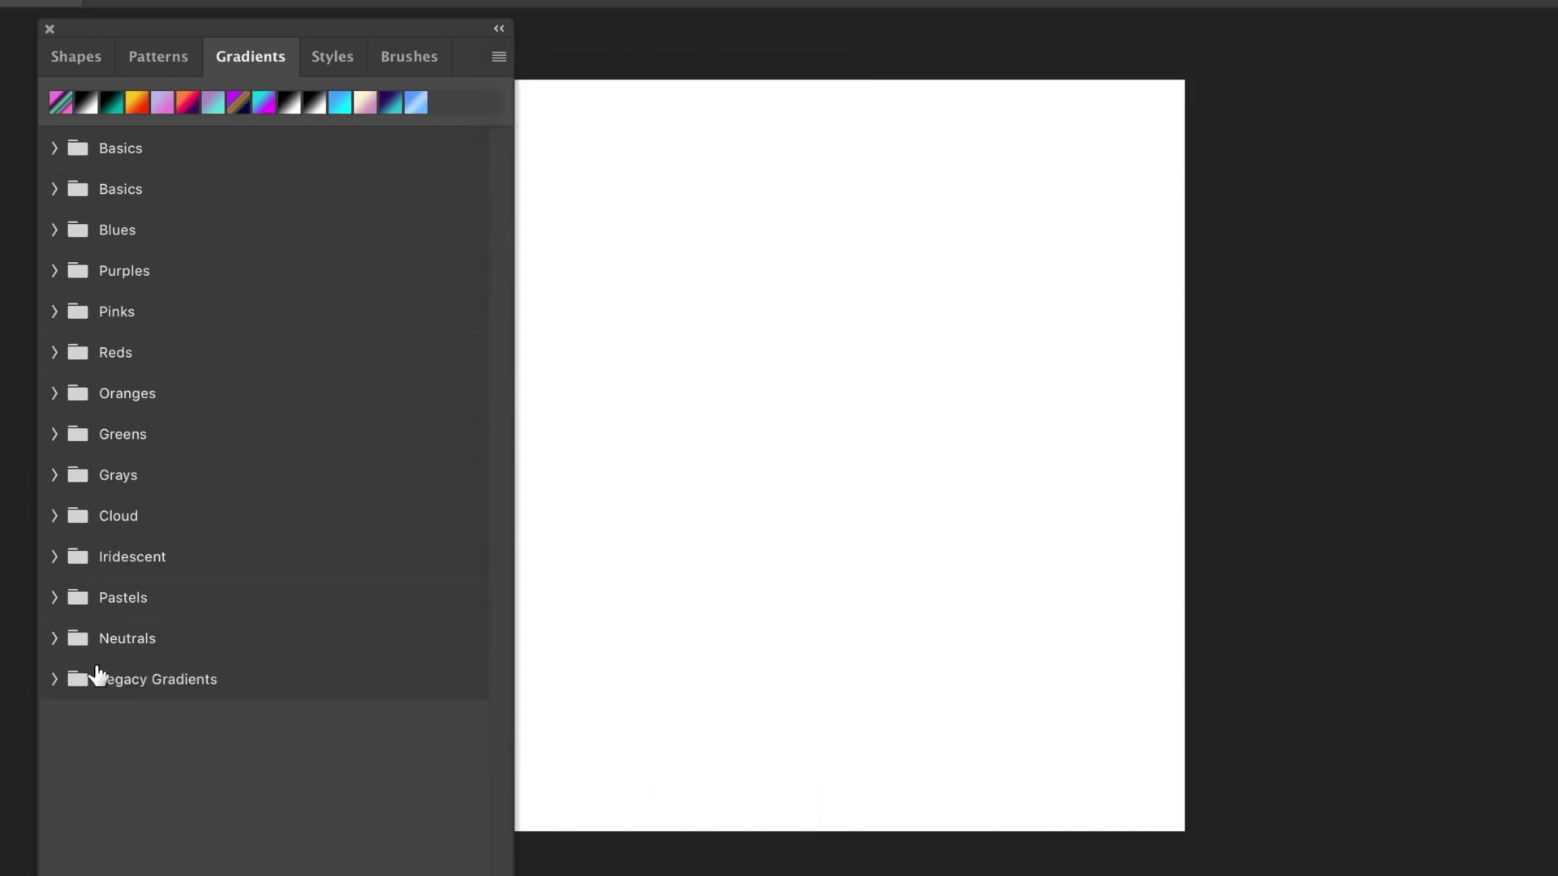
{"action": "left_click", "coordinate": [56, 681]}
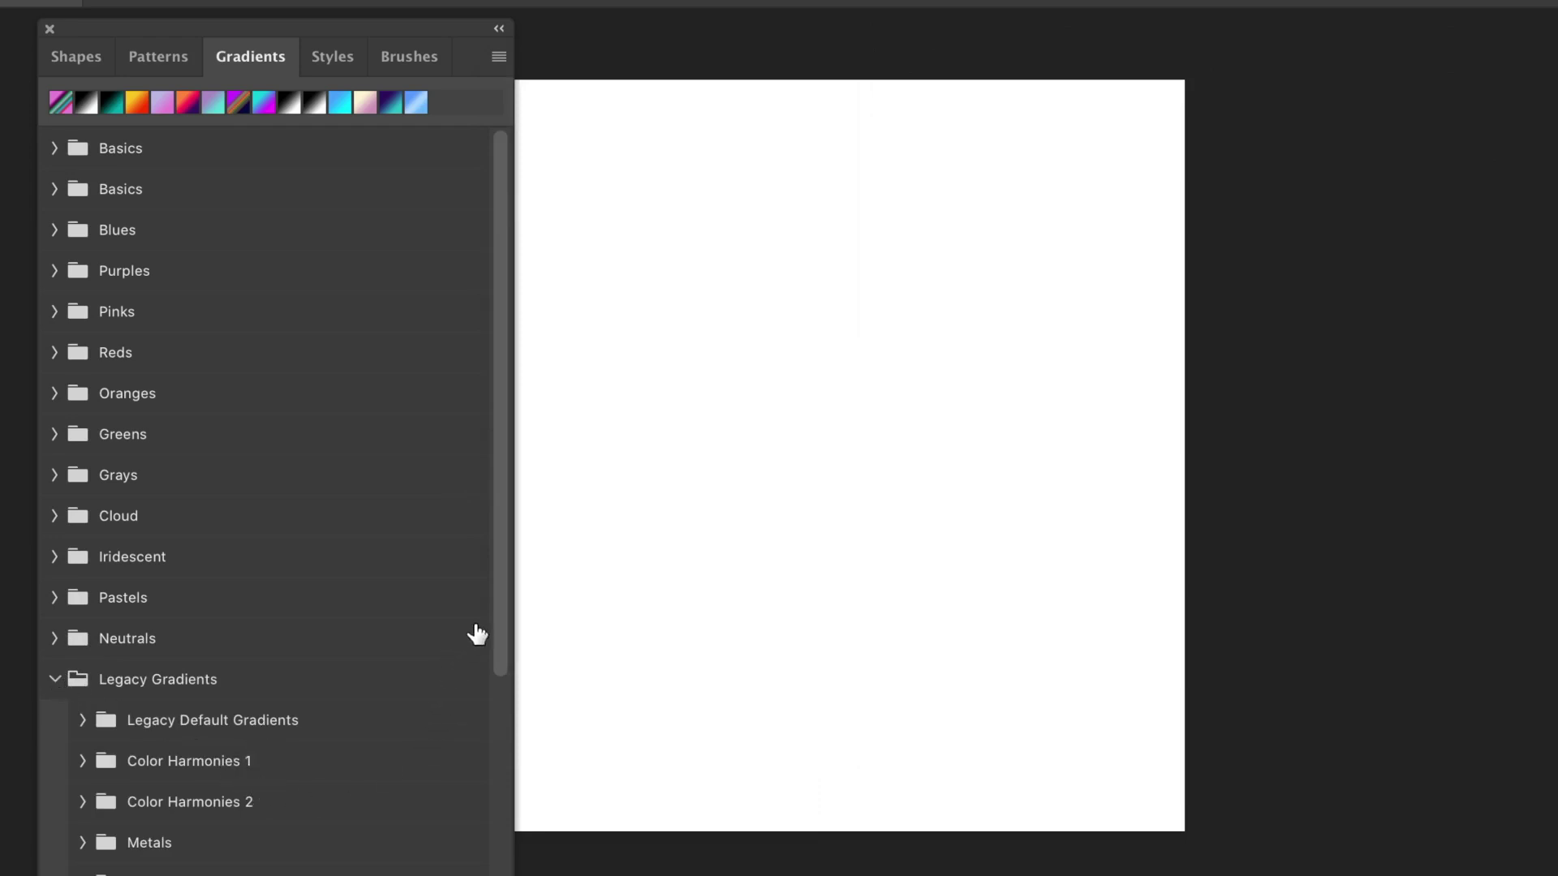
{"action": "left_click_drag", "start_coordinate": [503, 610], "coordinate": [437, 771]}
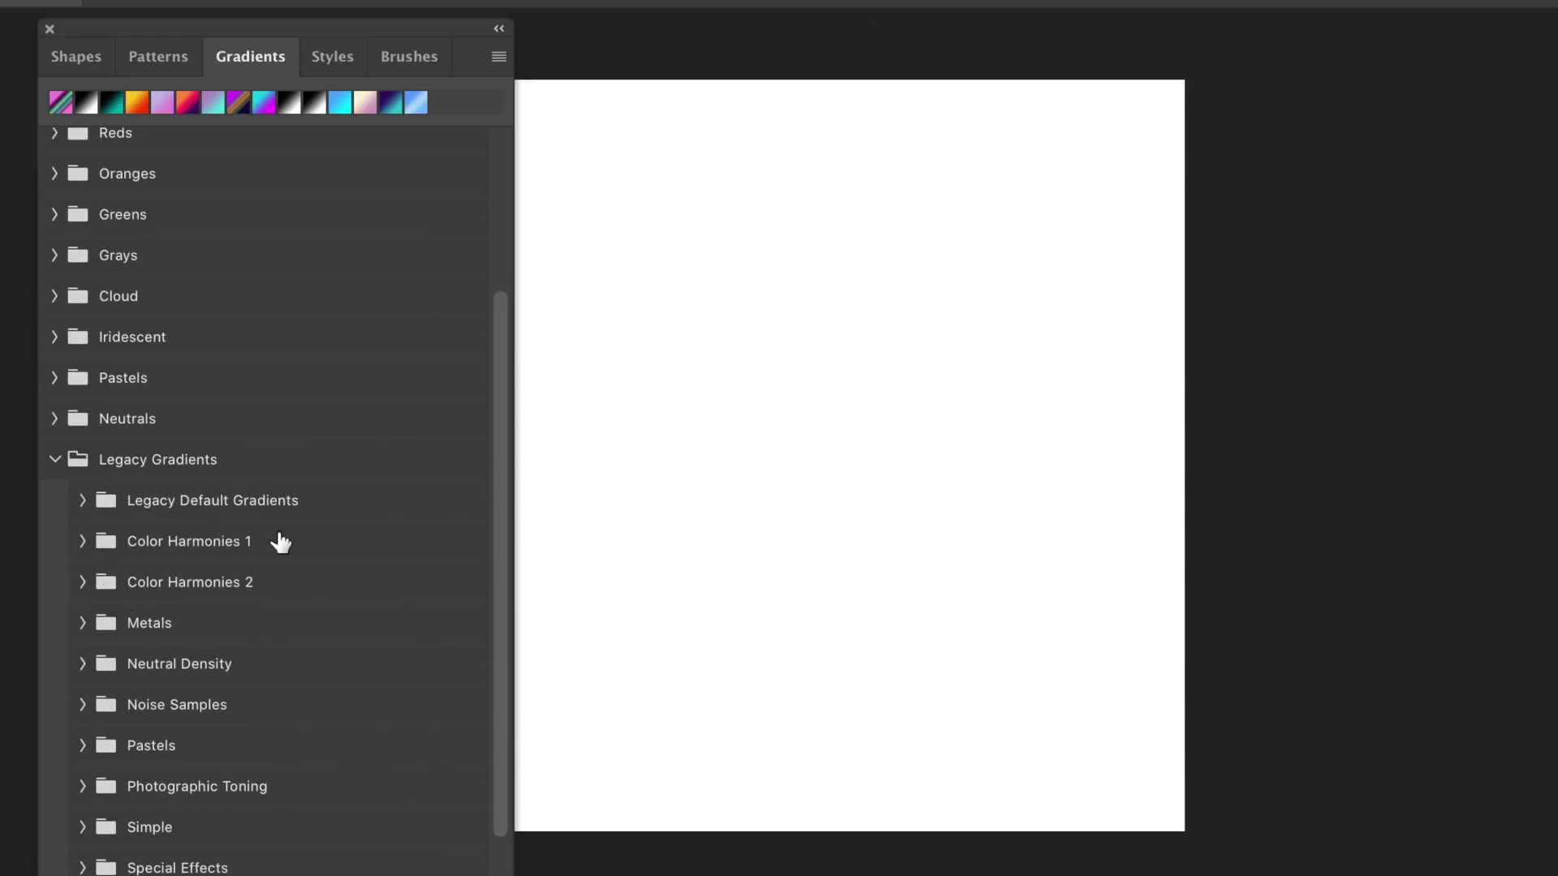
Preview Legacy Default Gradients and Color Harmonies 1 swatches, collapse the group, and switch to Styles
{"action": "left_click", "coordinate": [82, 507]}
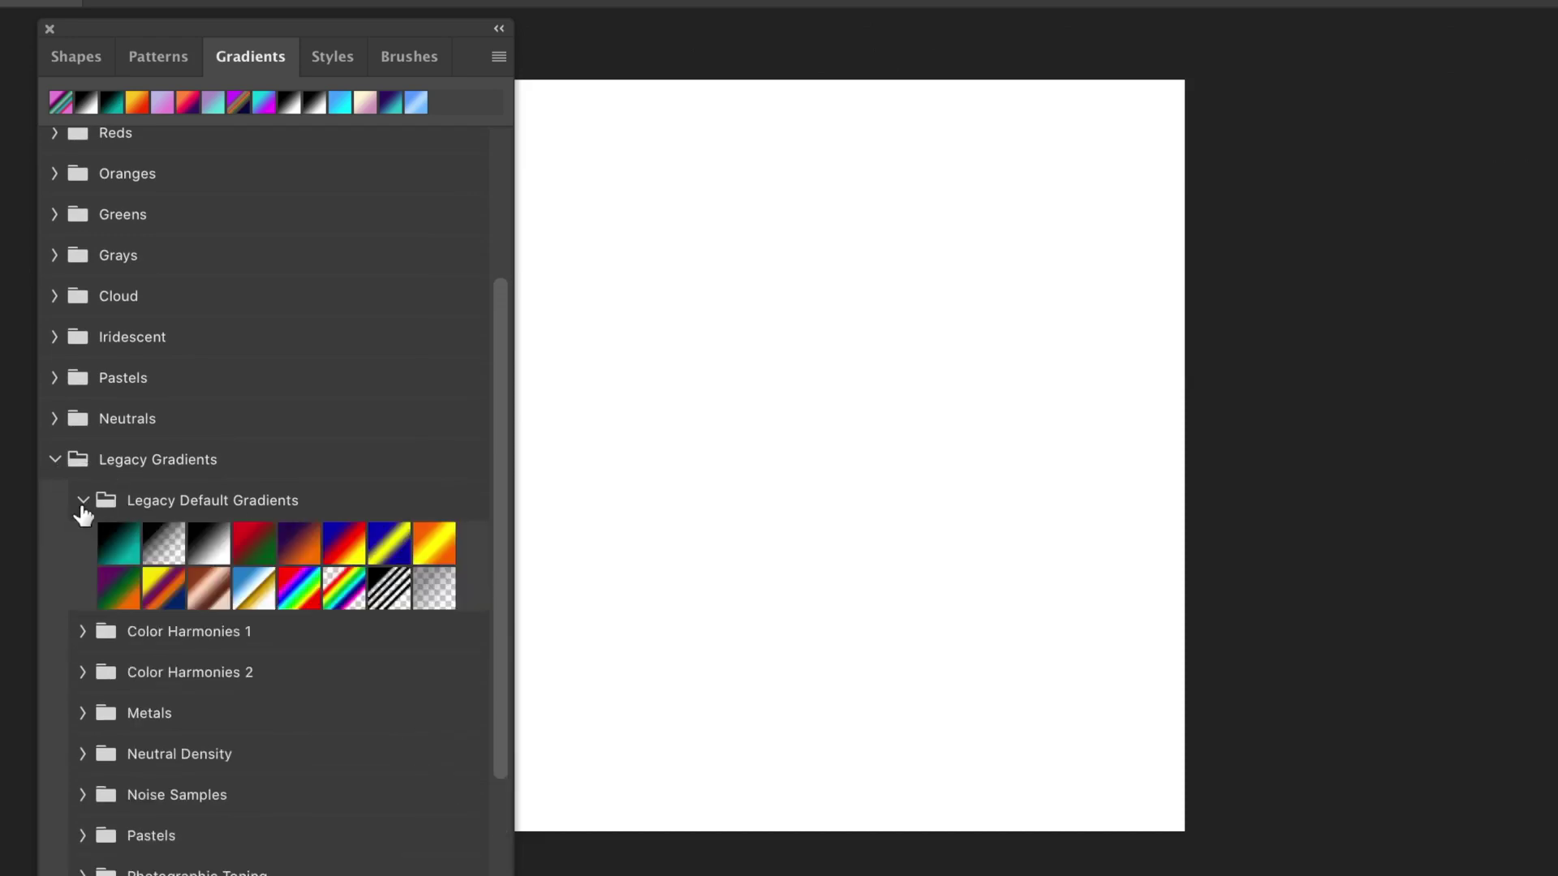
{"action": "left_click", "coordinate": [82, 503]}
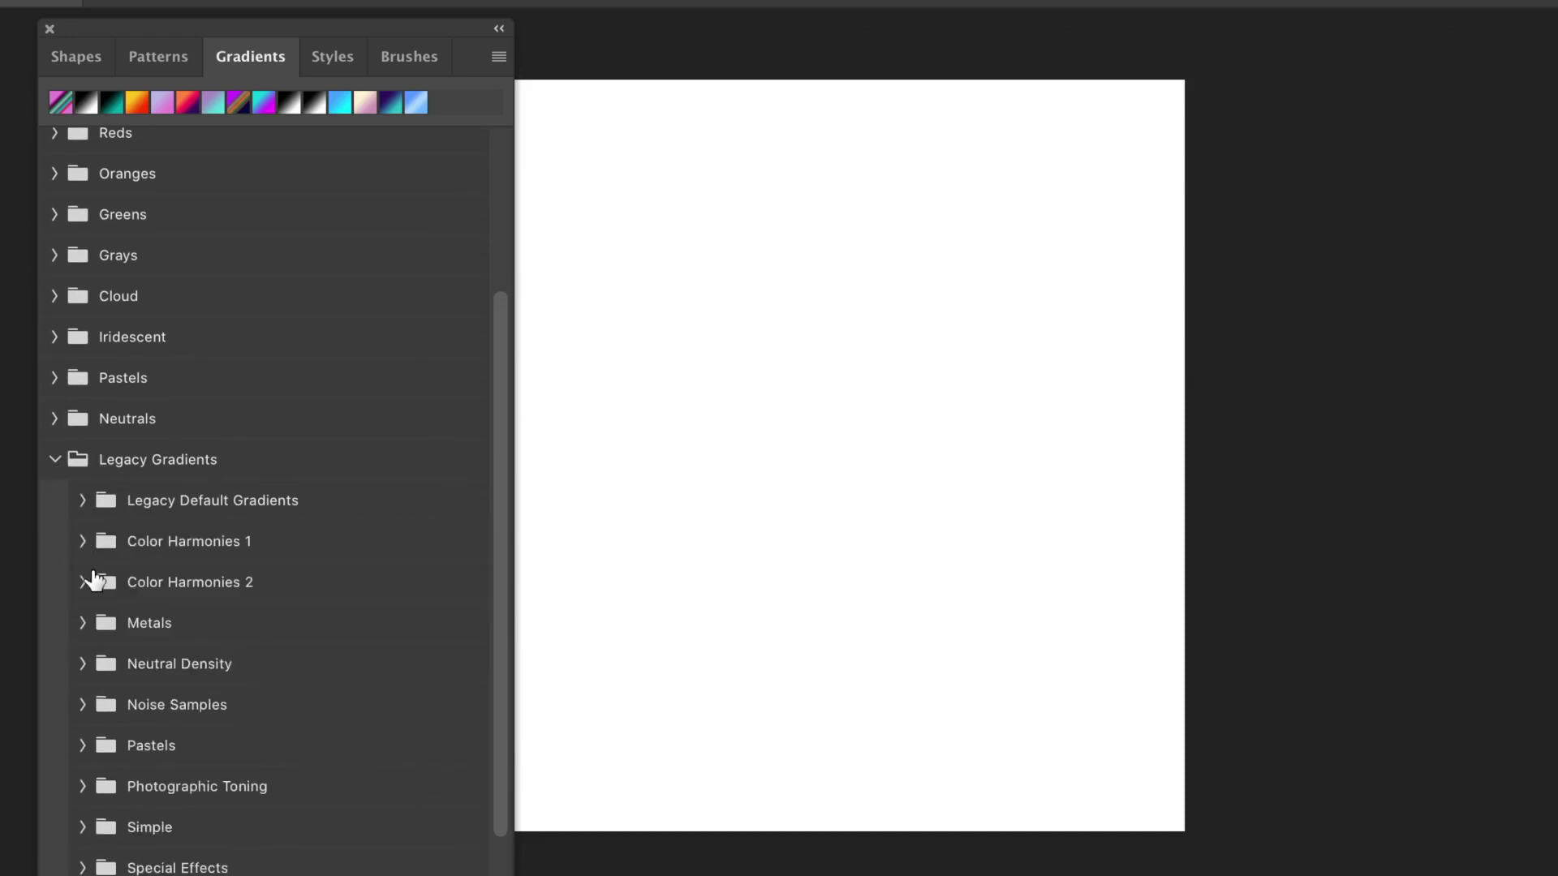
{"action": "left_click", "coordinate": [81, 542]}
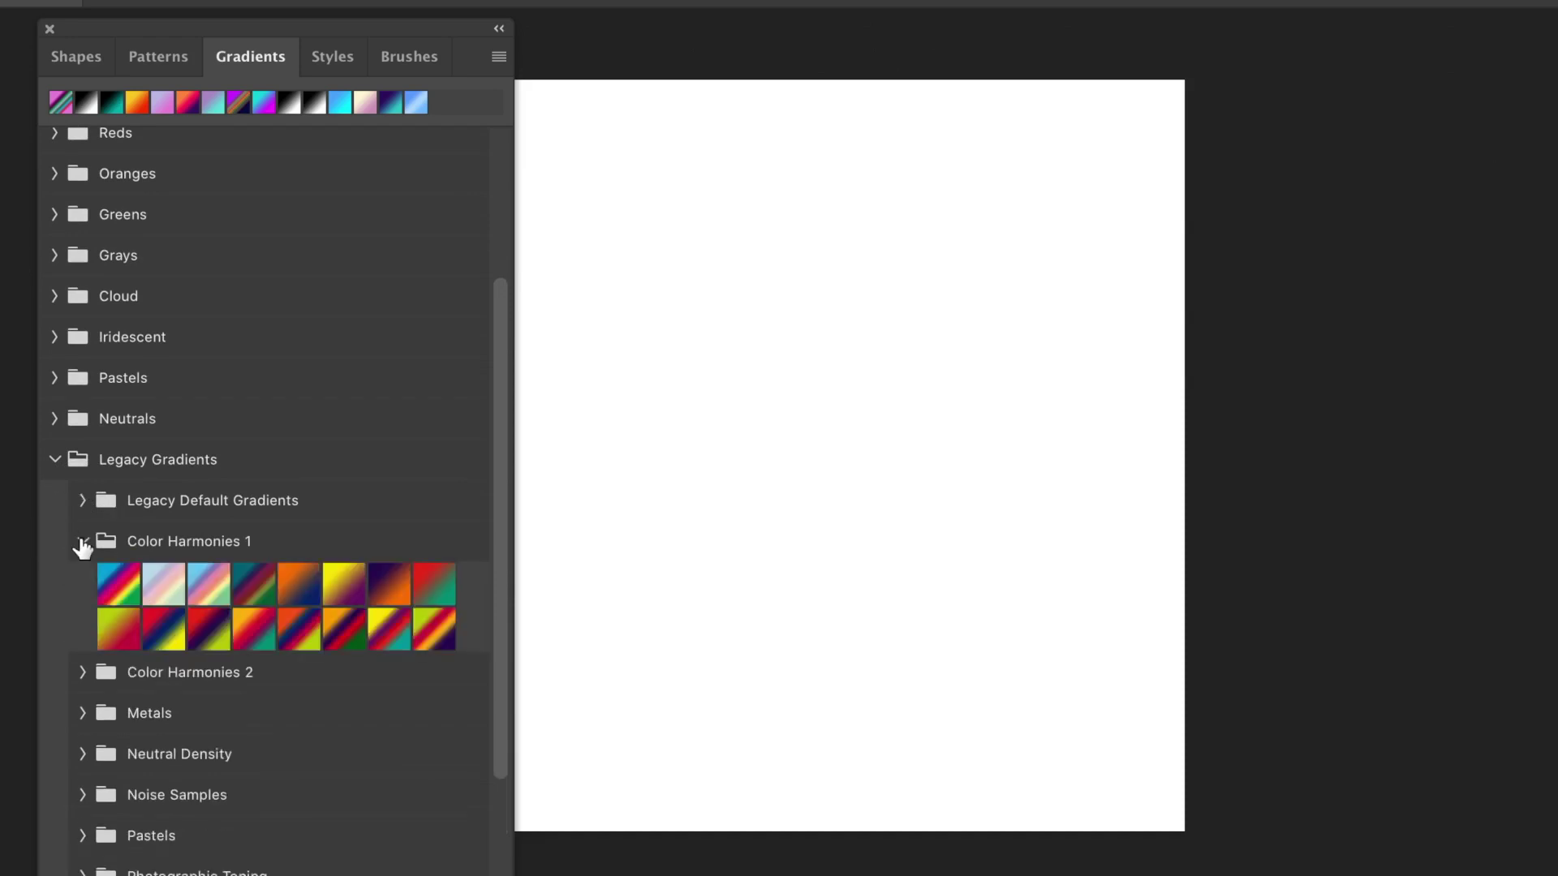
{"action": "left_click", "coordinate": [82, 542]}
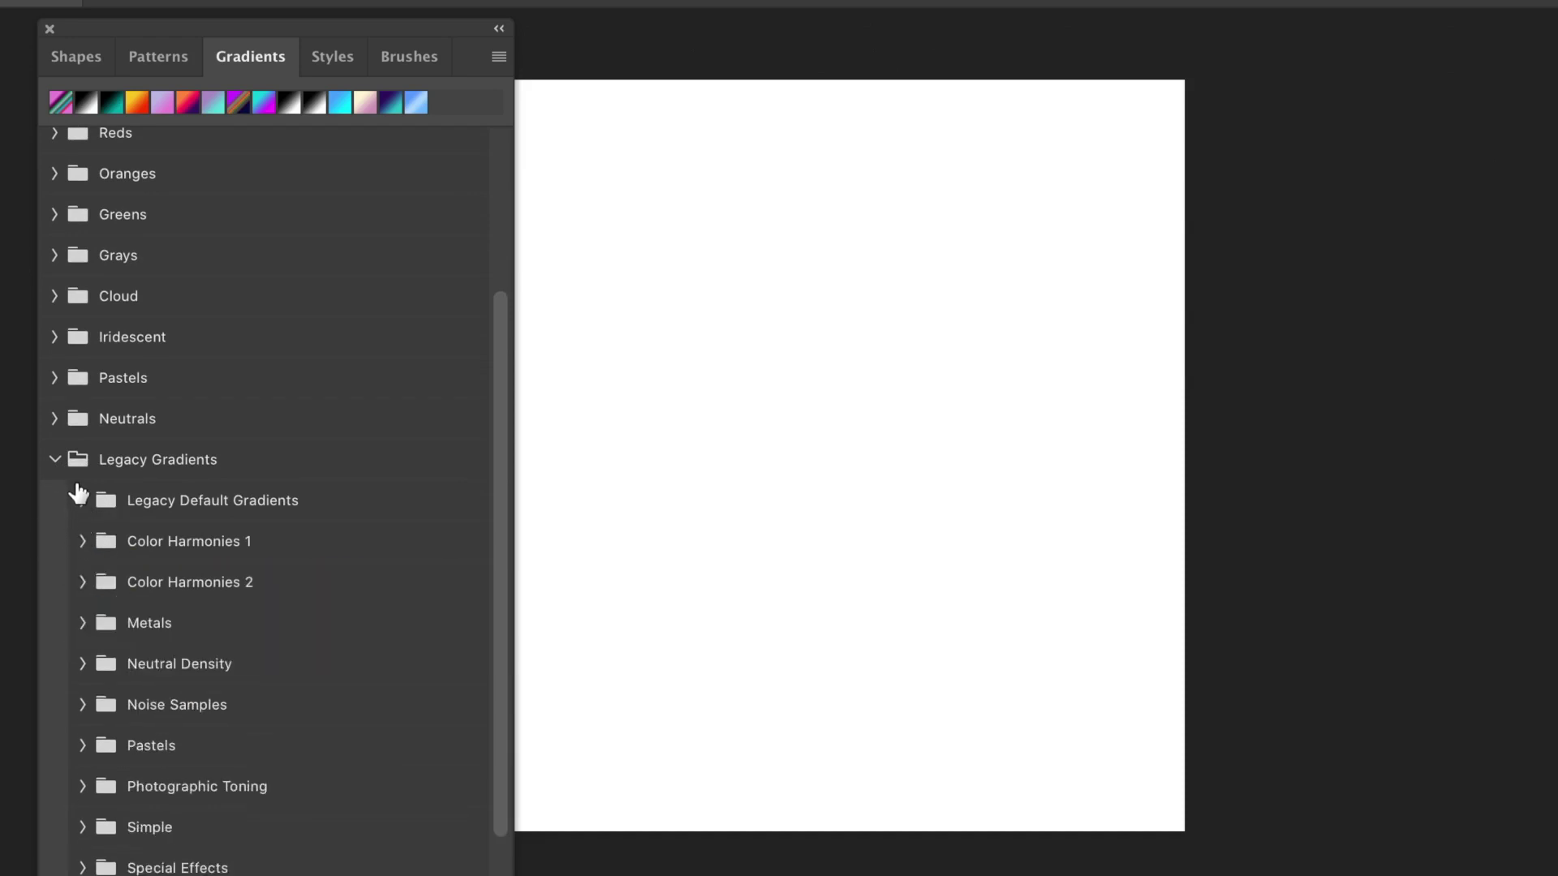
{"action": "left_click", "coordinate": [55, 461]}
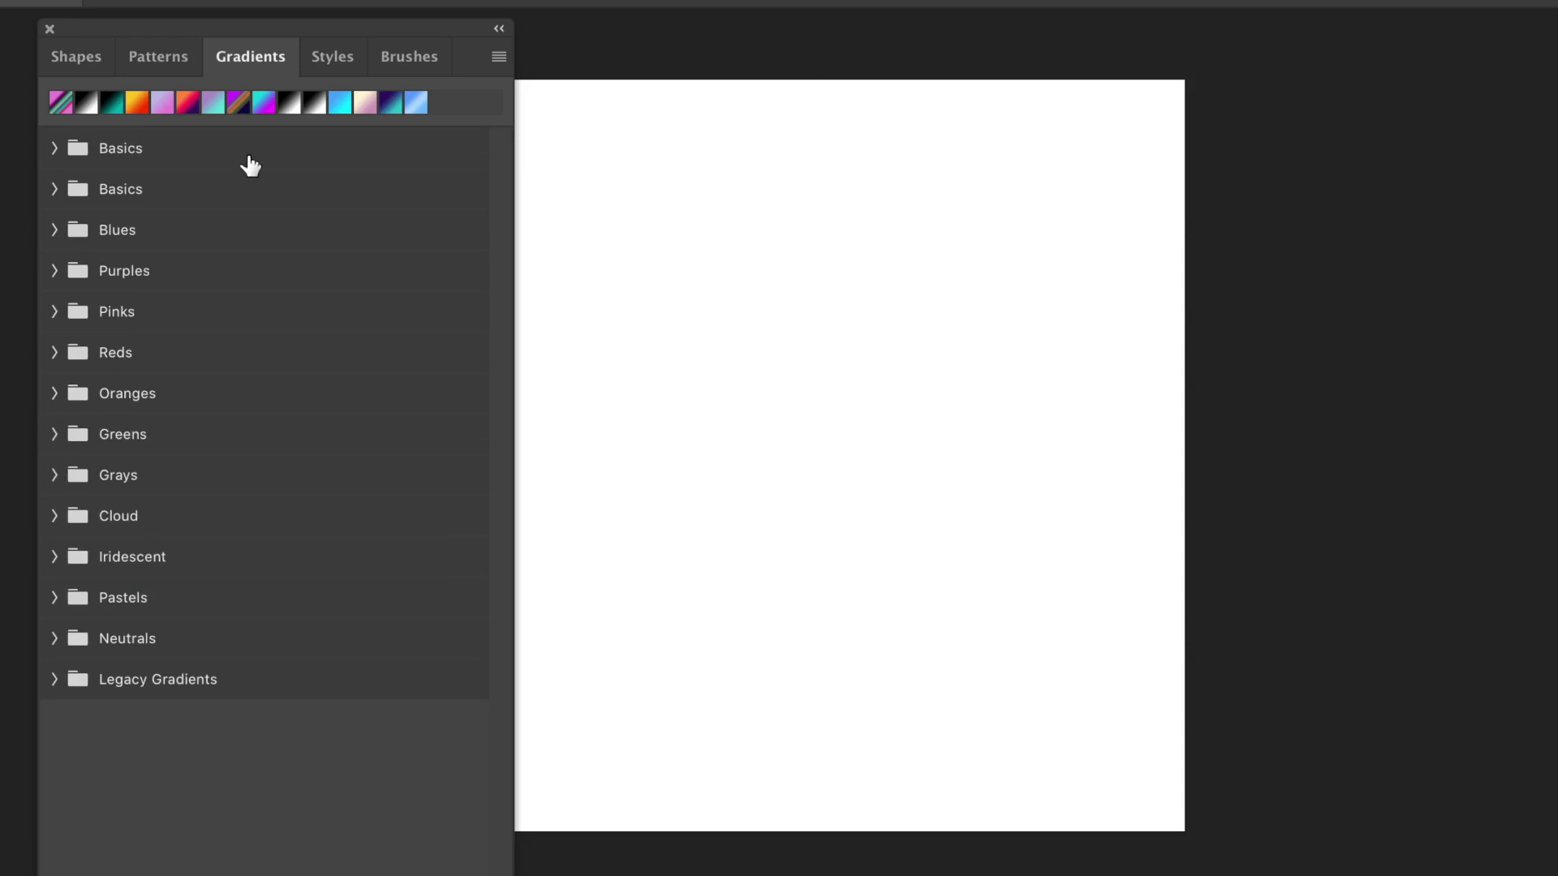
{"action": "left_click", "coordinate": [358, 52]}
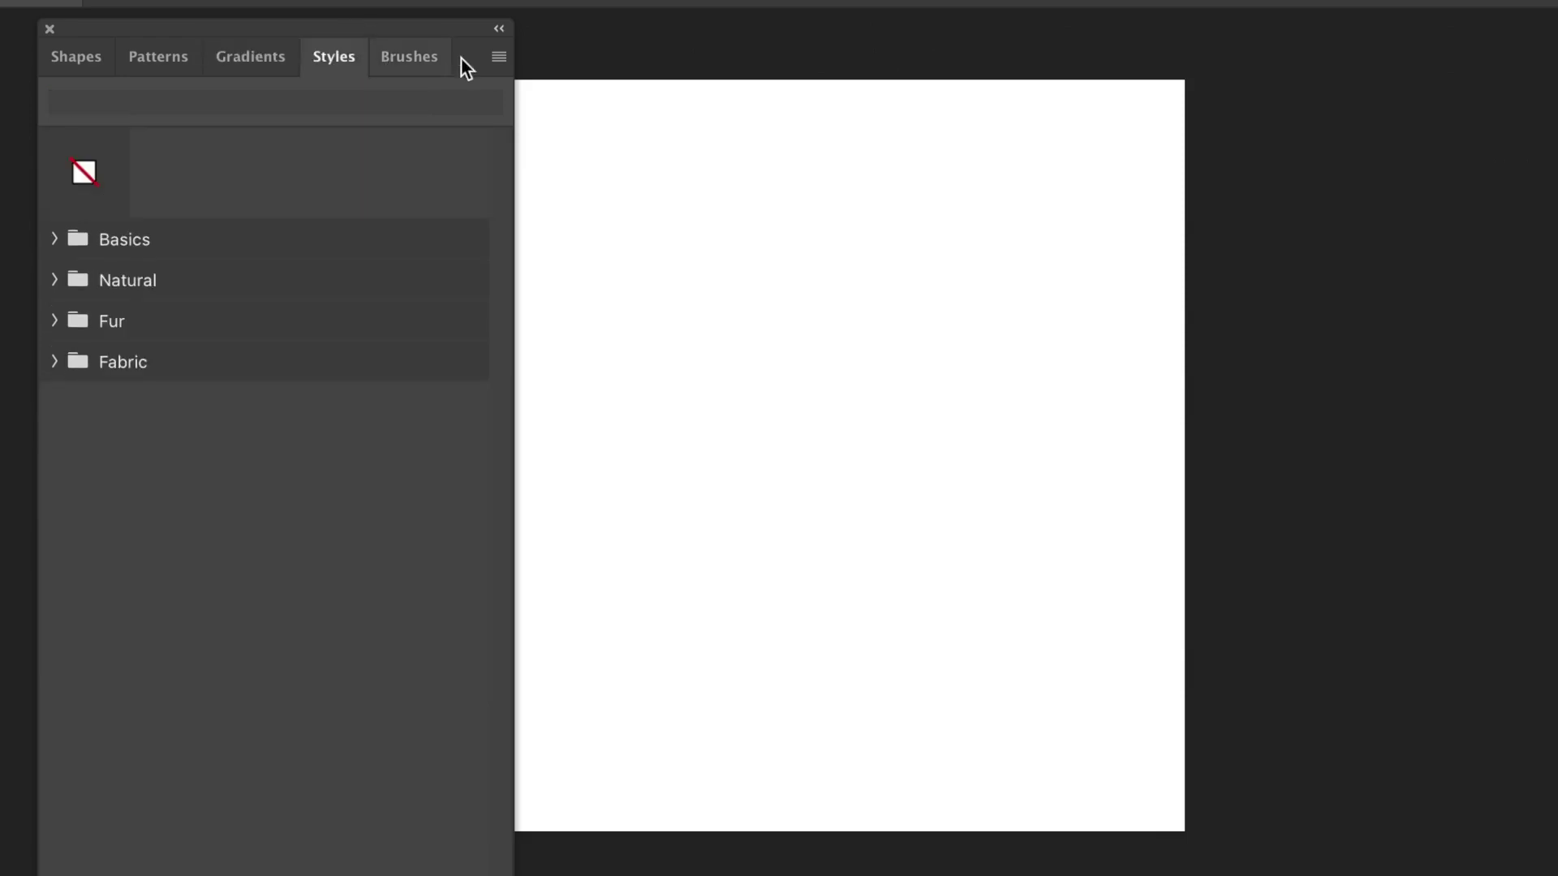
Restore the Legacy Styles and More group in the Styles panel and expand it
{"action": "left_click", "coordinate": [498, 57]}
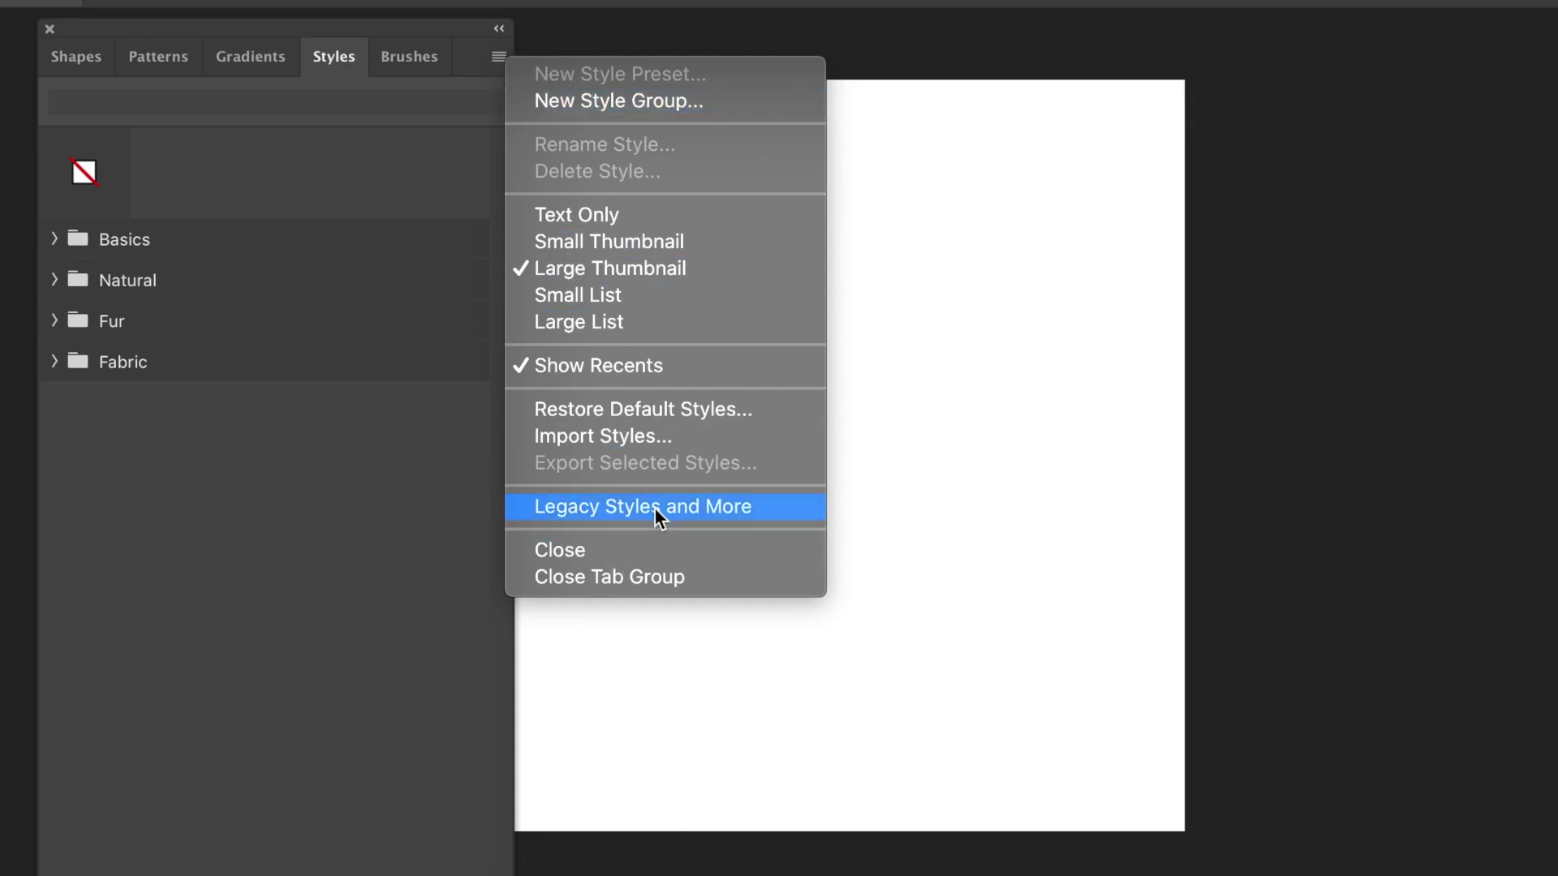
{"action": "left_click", "coordinate": [693, 509]}
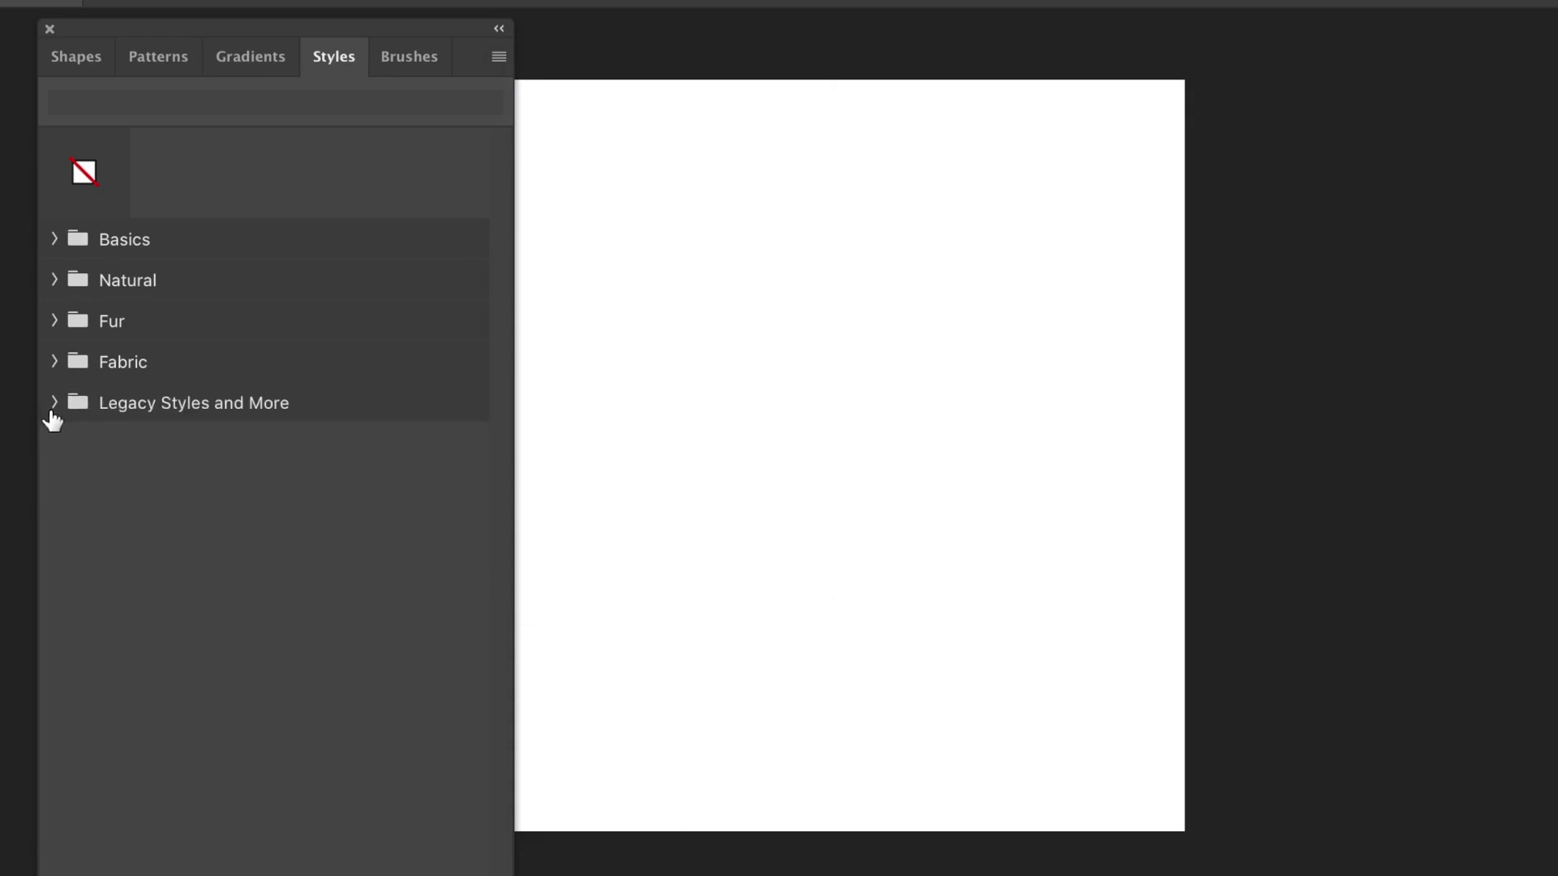
{"action": "left_click", "coordinate": [53, 403]}
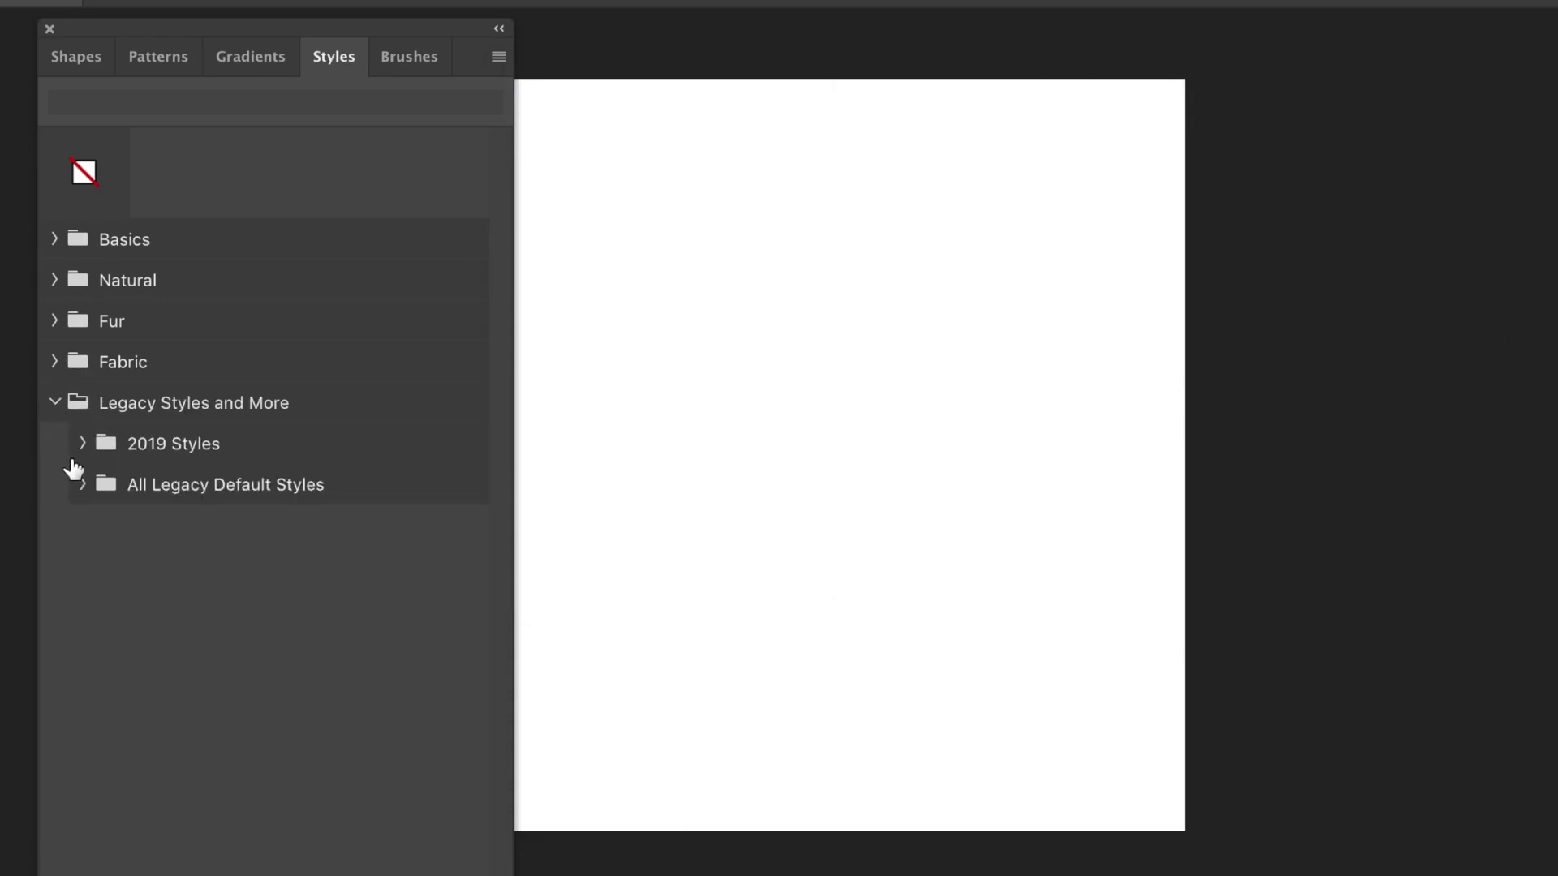
Expand 2019 Styles, preview its Glass set, and expand All Legacy Default Styles
{"action": "left_click", "coordinate": [83, 446]}
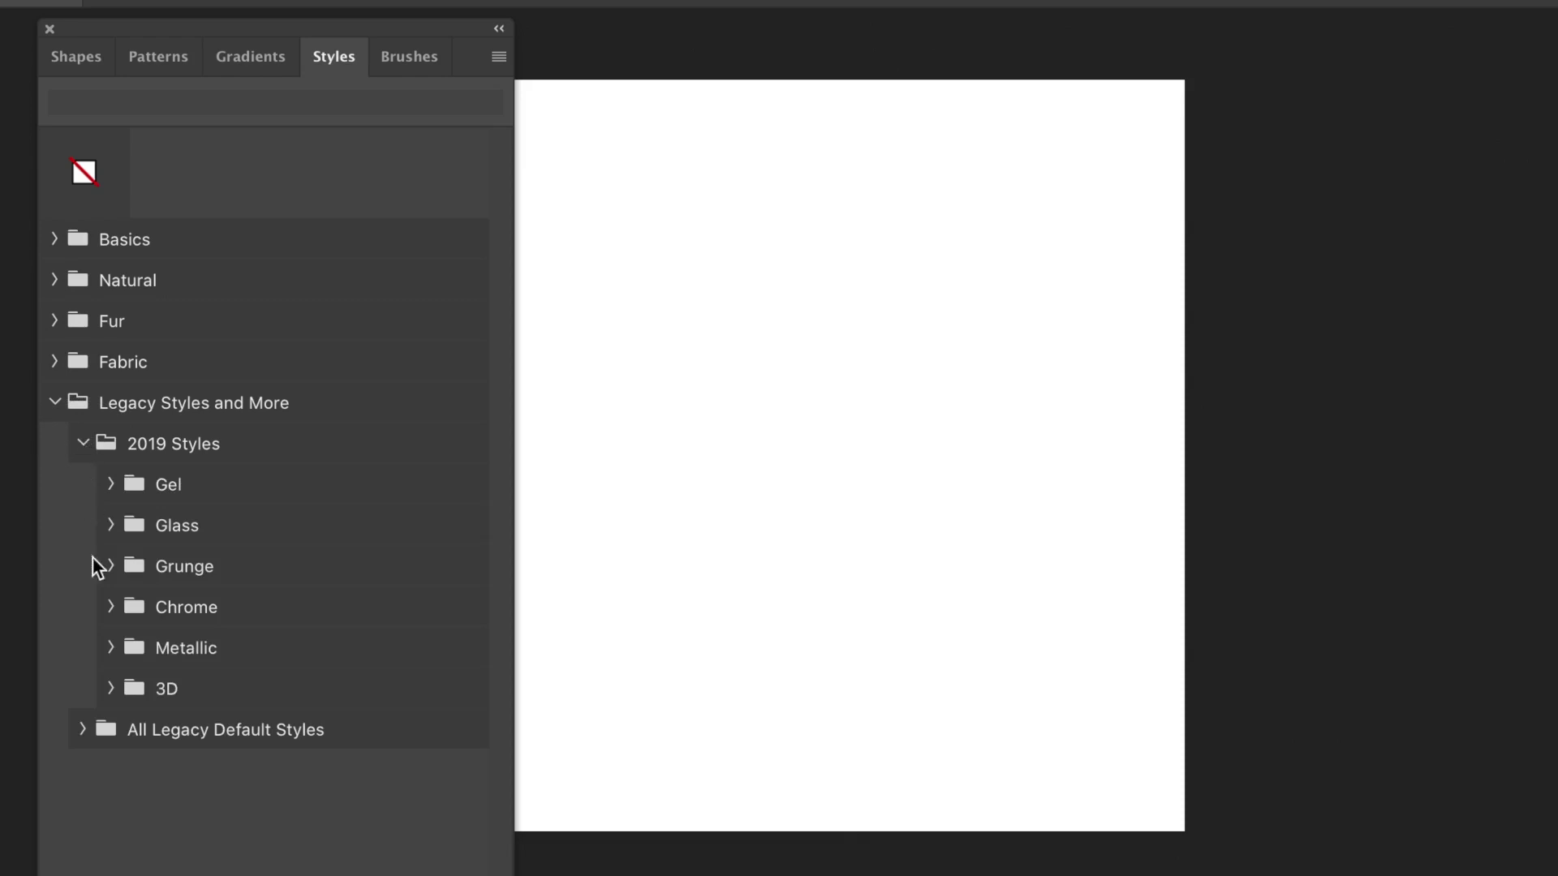
{"action": "left_click", "coordinate": [110, 525]}
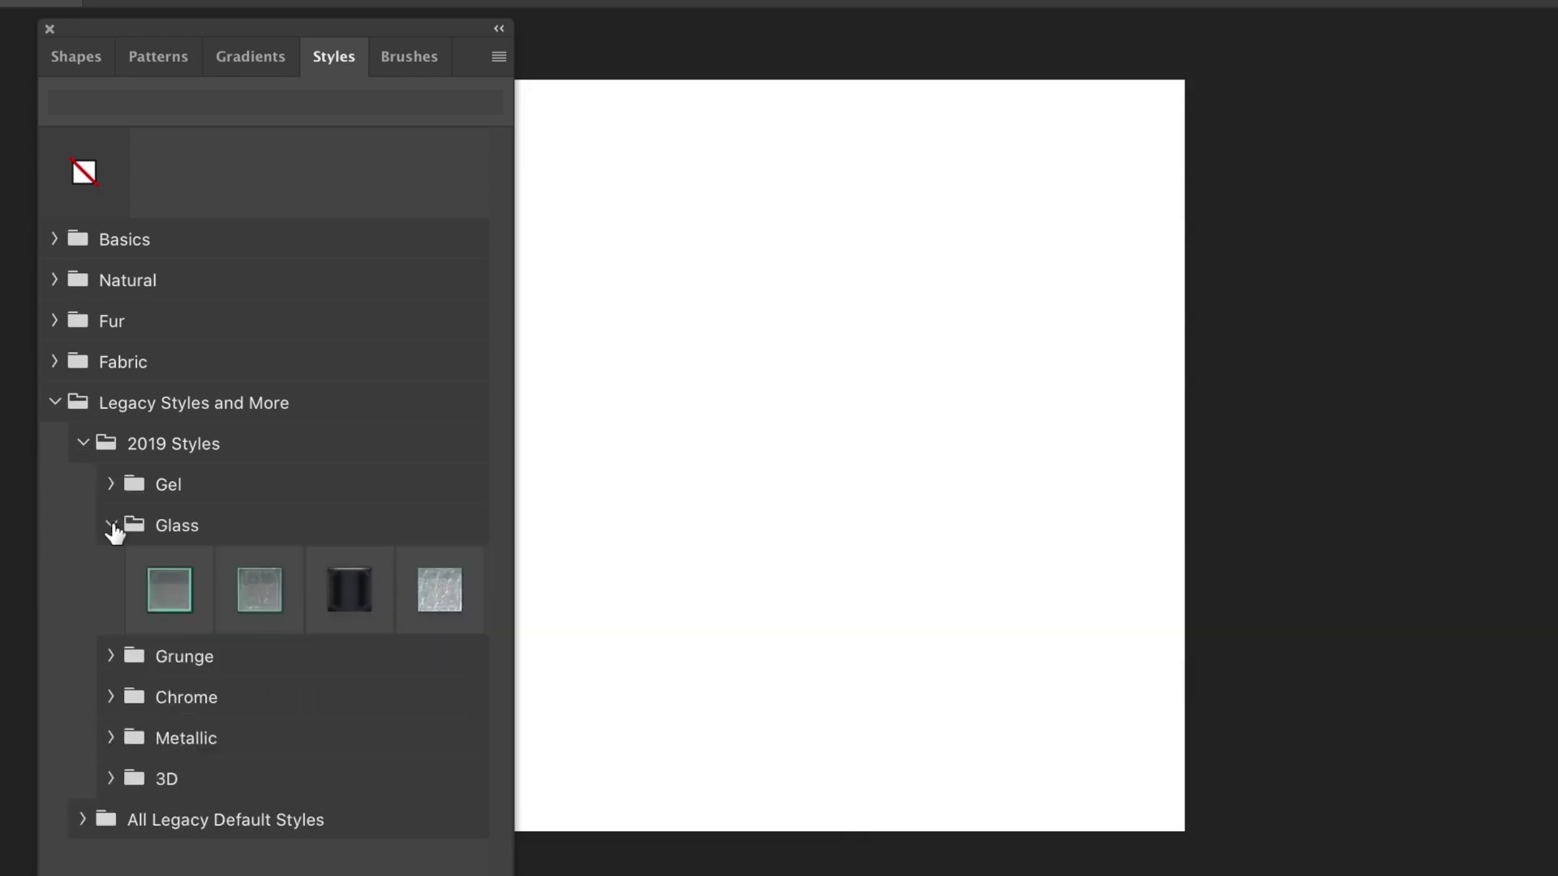
{"action": "left_click", "coordinate": [112, 526]}
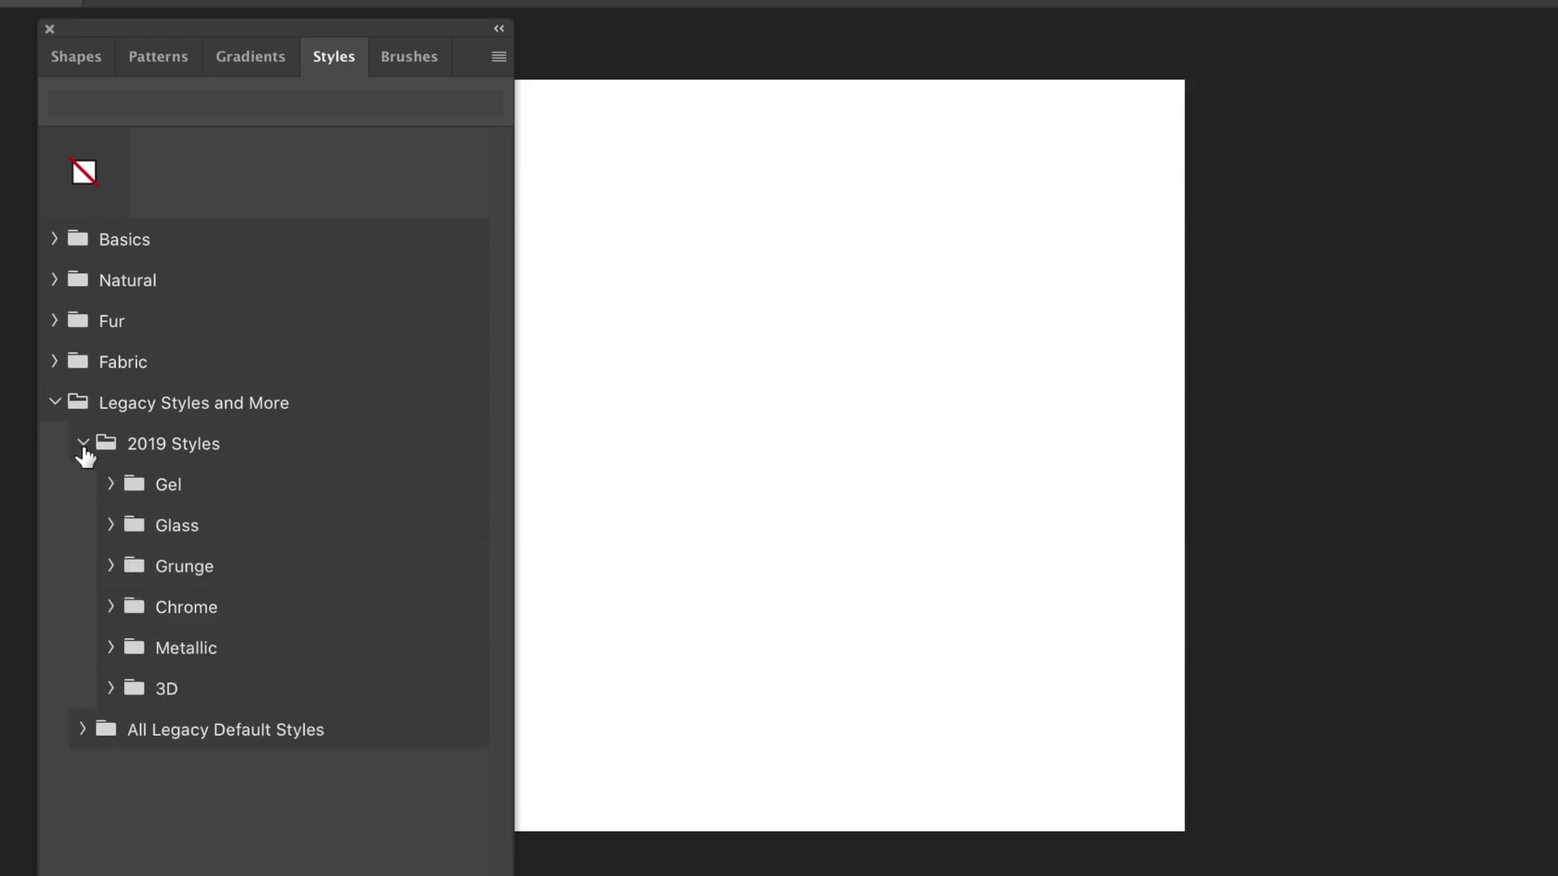
{"action": "left_click", "coordinate": [83, 730]}
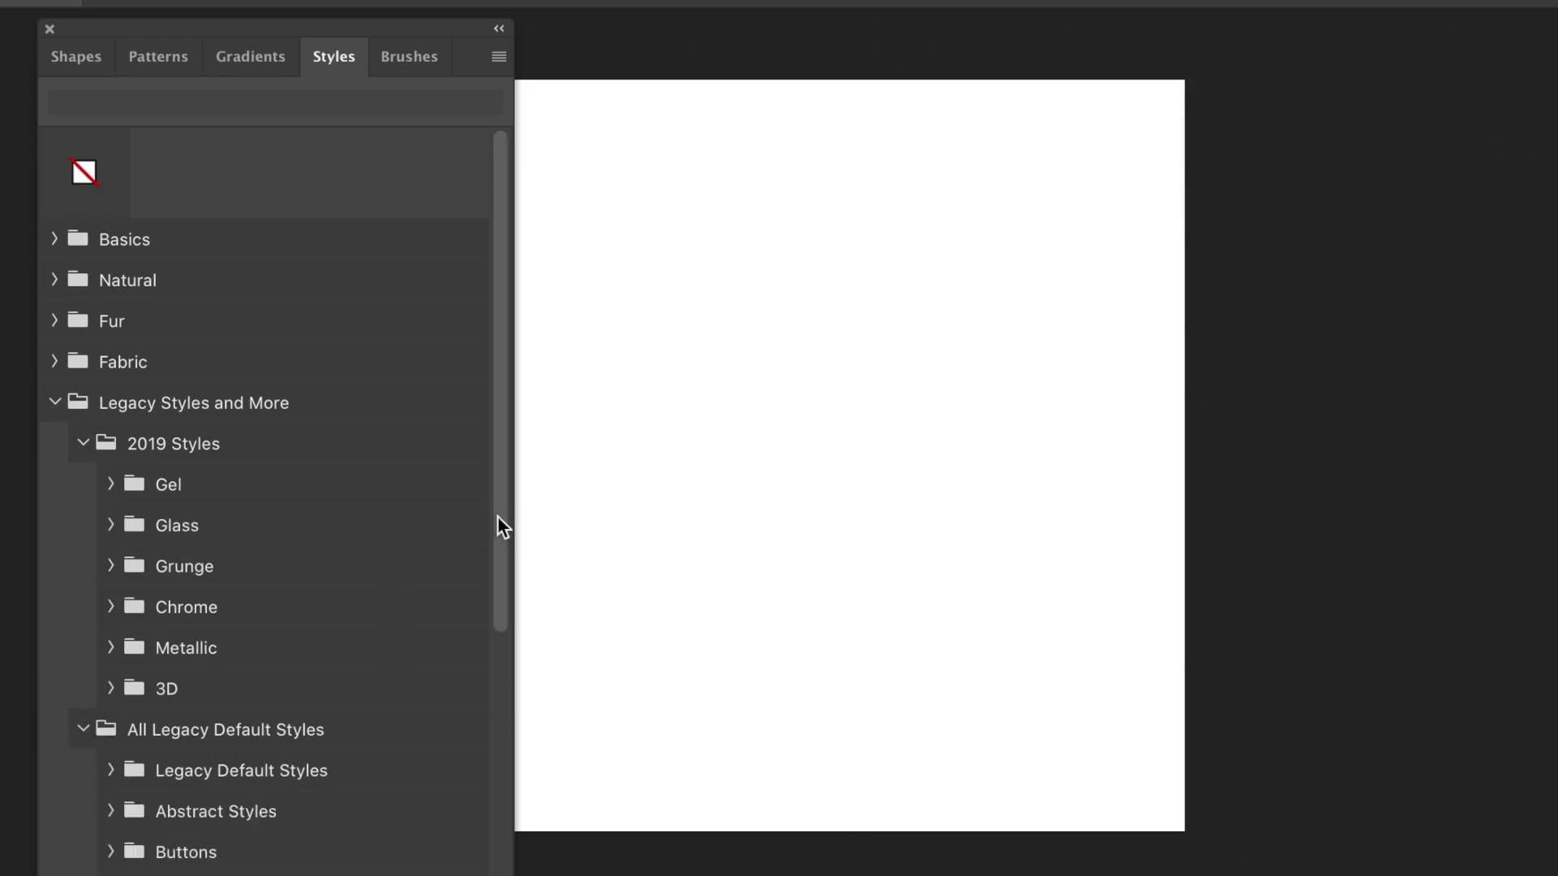
{"action": "left_click_drag", "start_coordinate": [498, 516], "coordinate": [456, 810]}
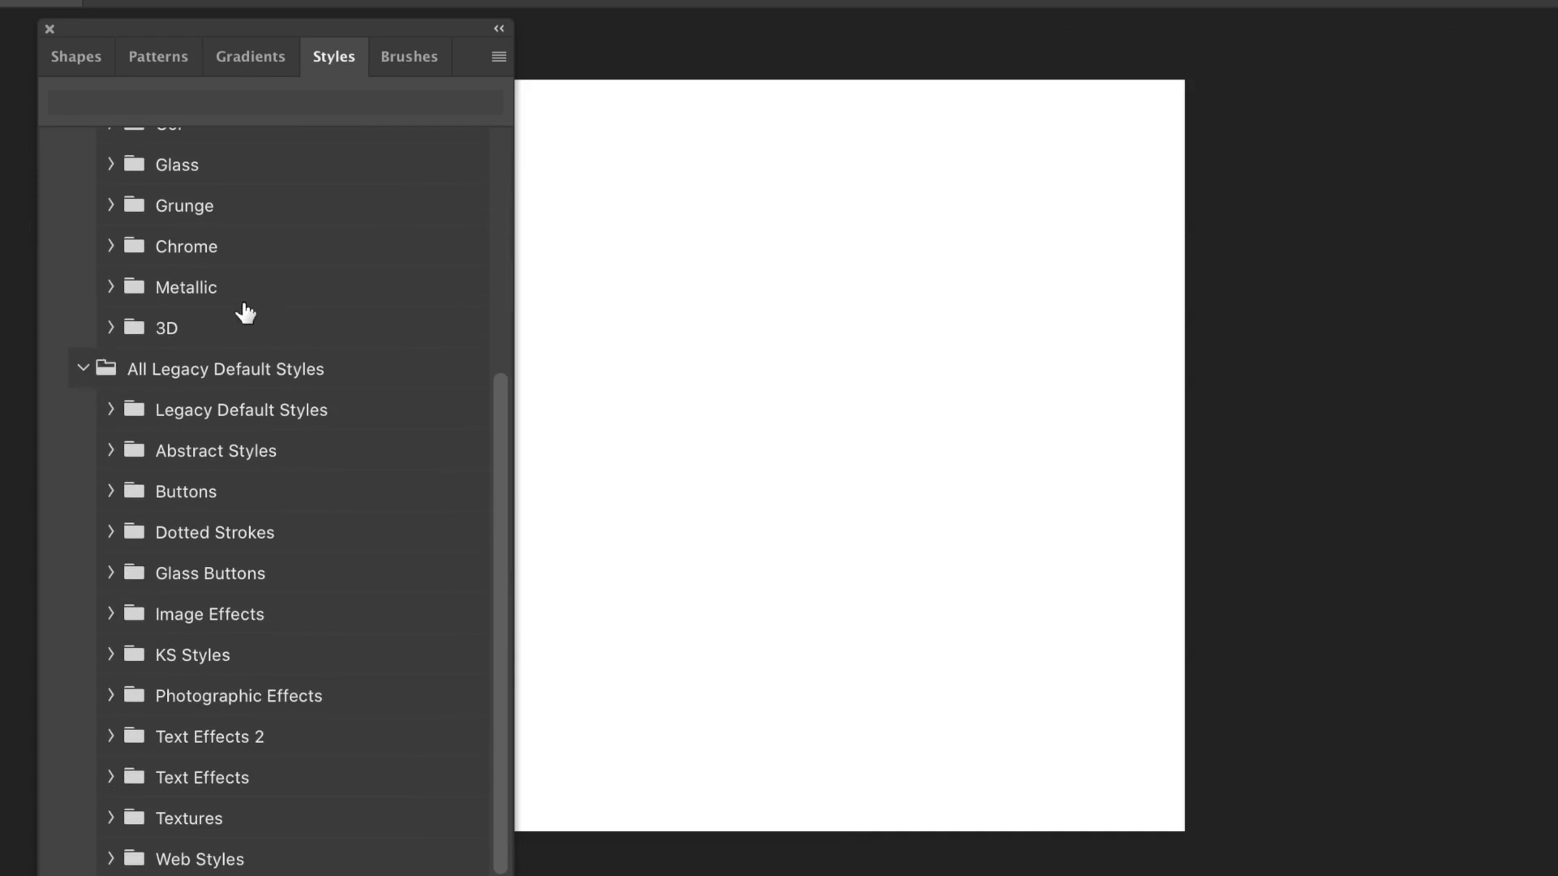
Restore the Legacy Brushes set in the Brushes panel, confirming with OK
{"action": "left_click", "coordinate": [408, 61]}
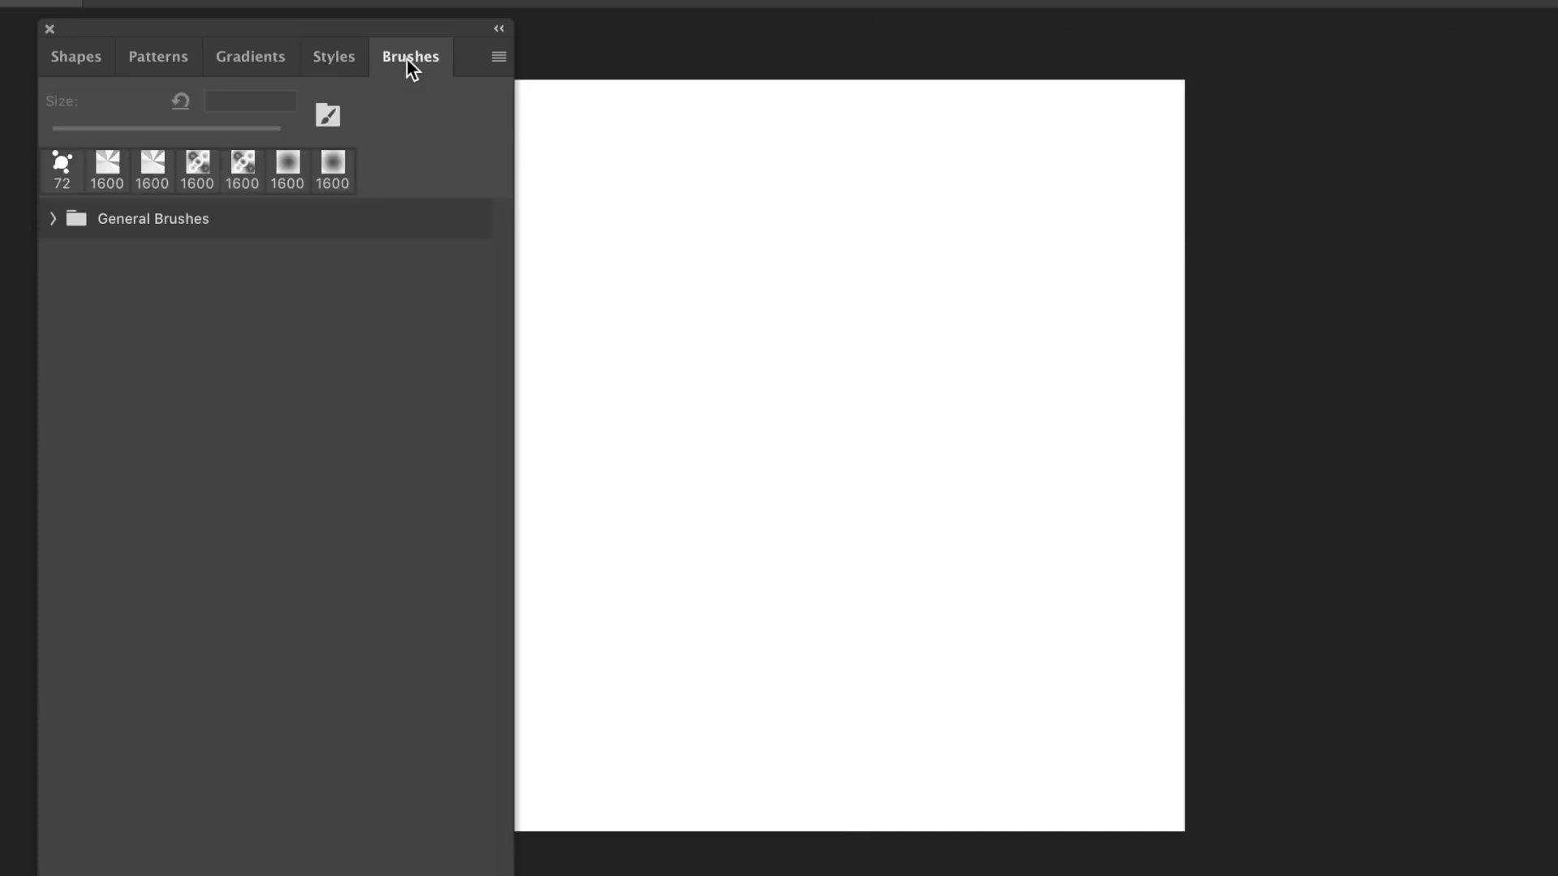
{"action": "left_click", "coordinate": [499, 58]}
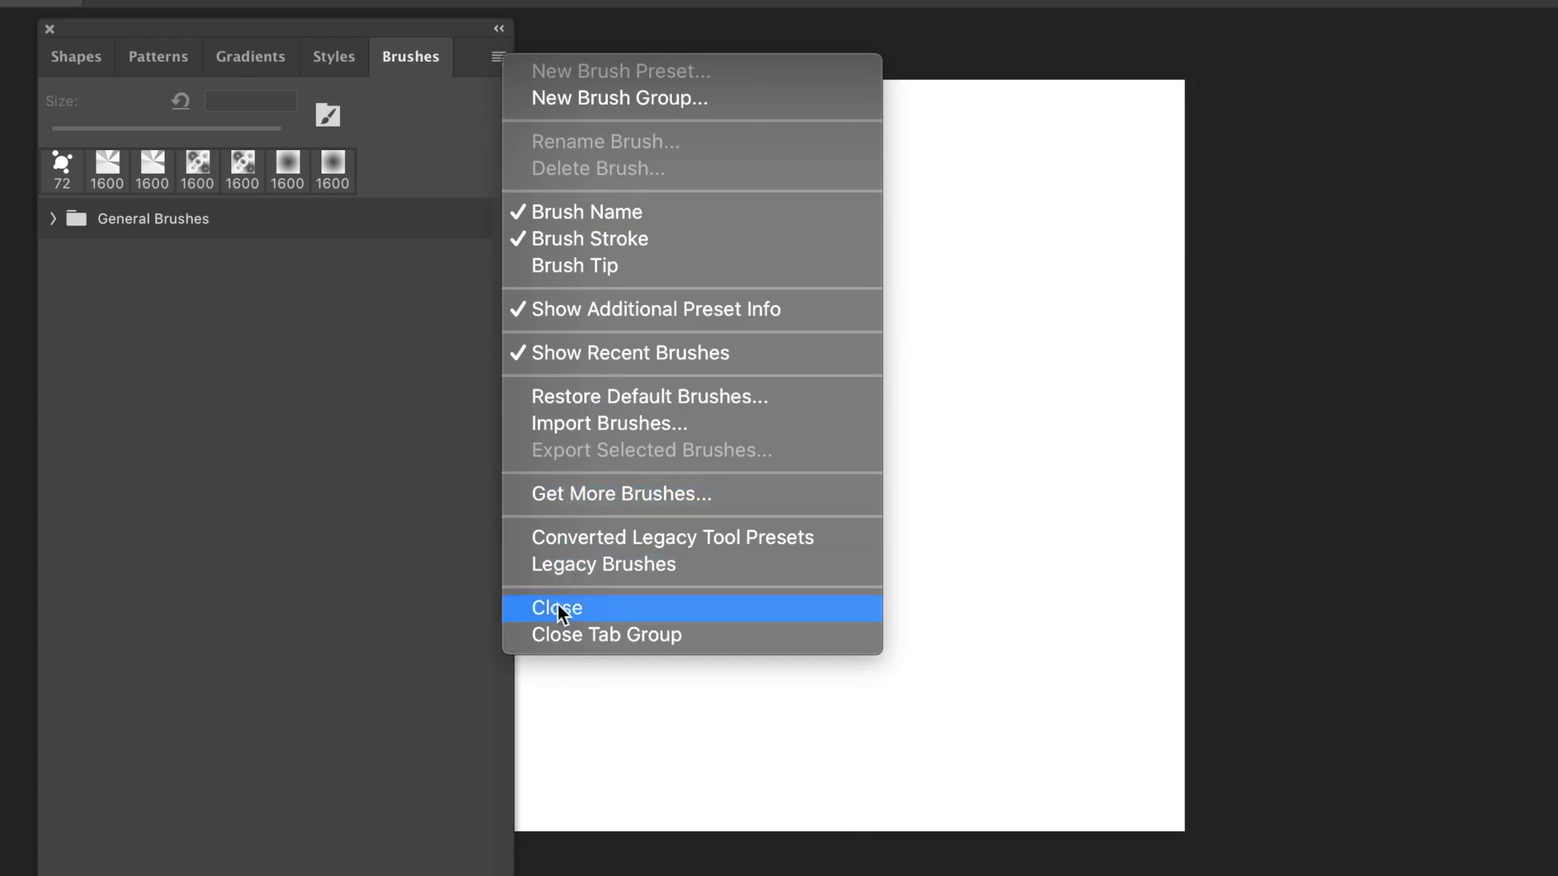
{"action": "left_click", "coordinate": [604, 566]}
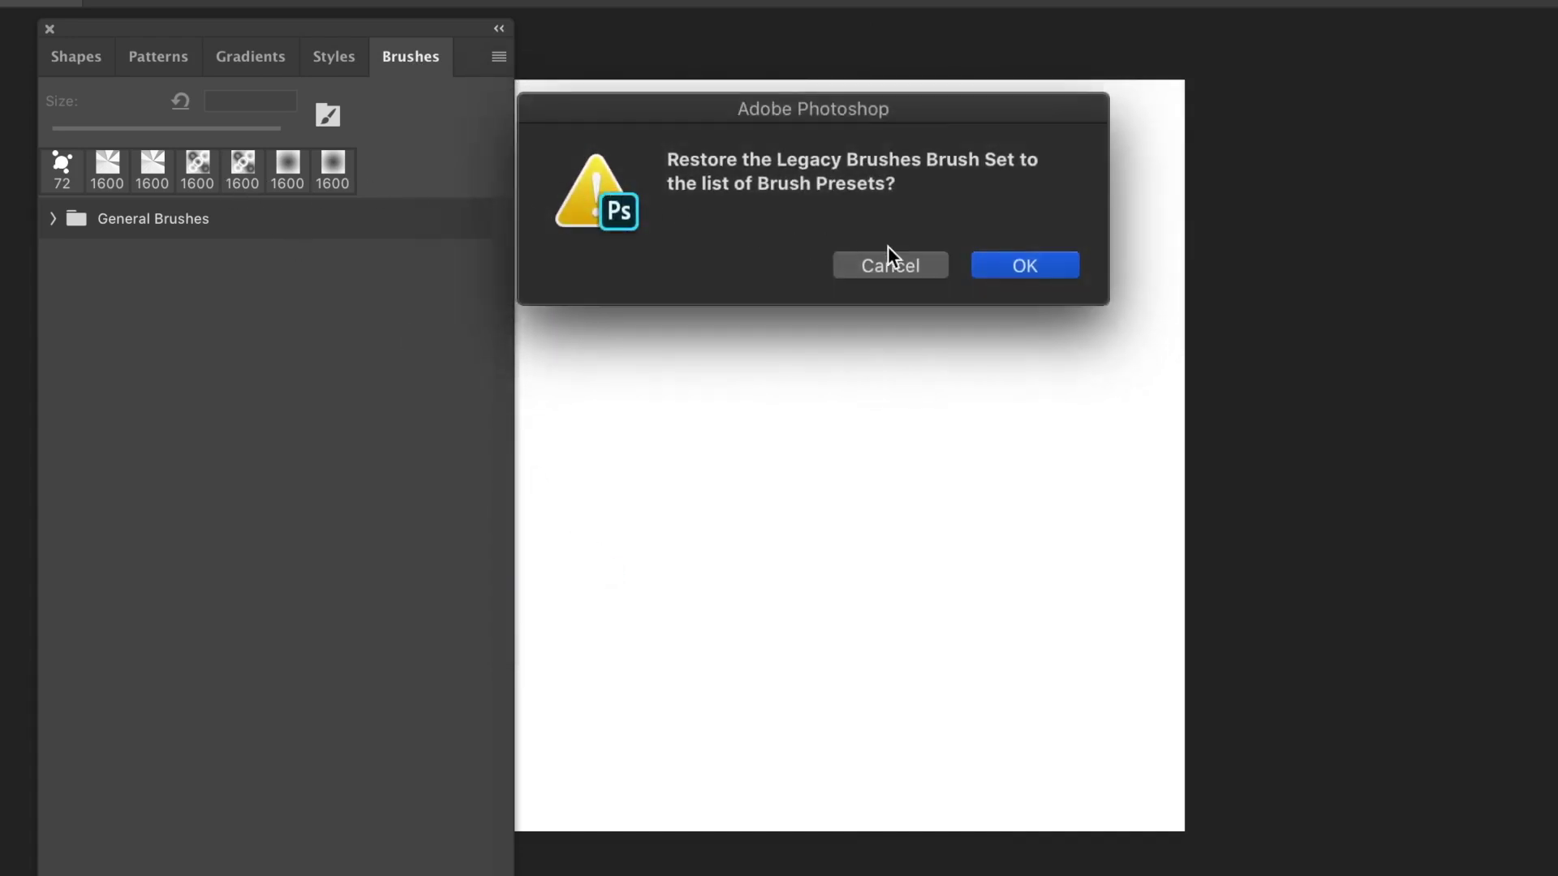
{"action": "left_click", "coordinate": [999, 266]}
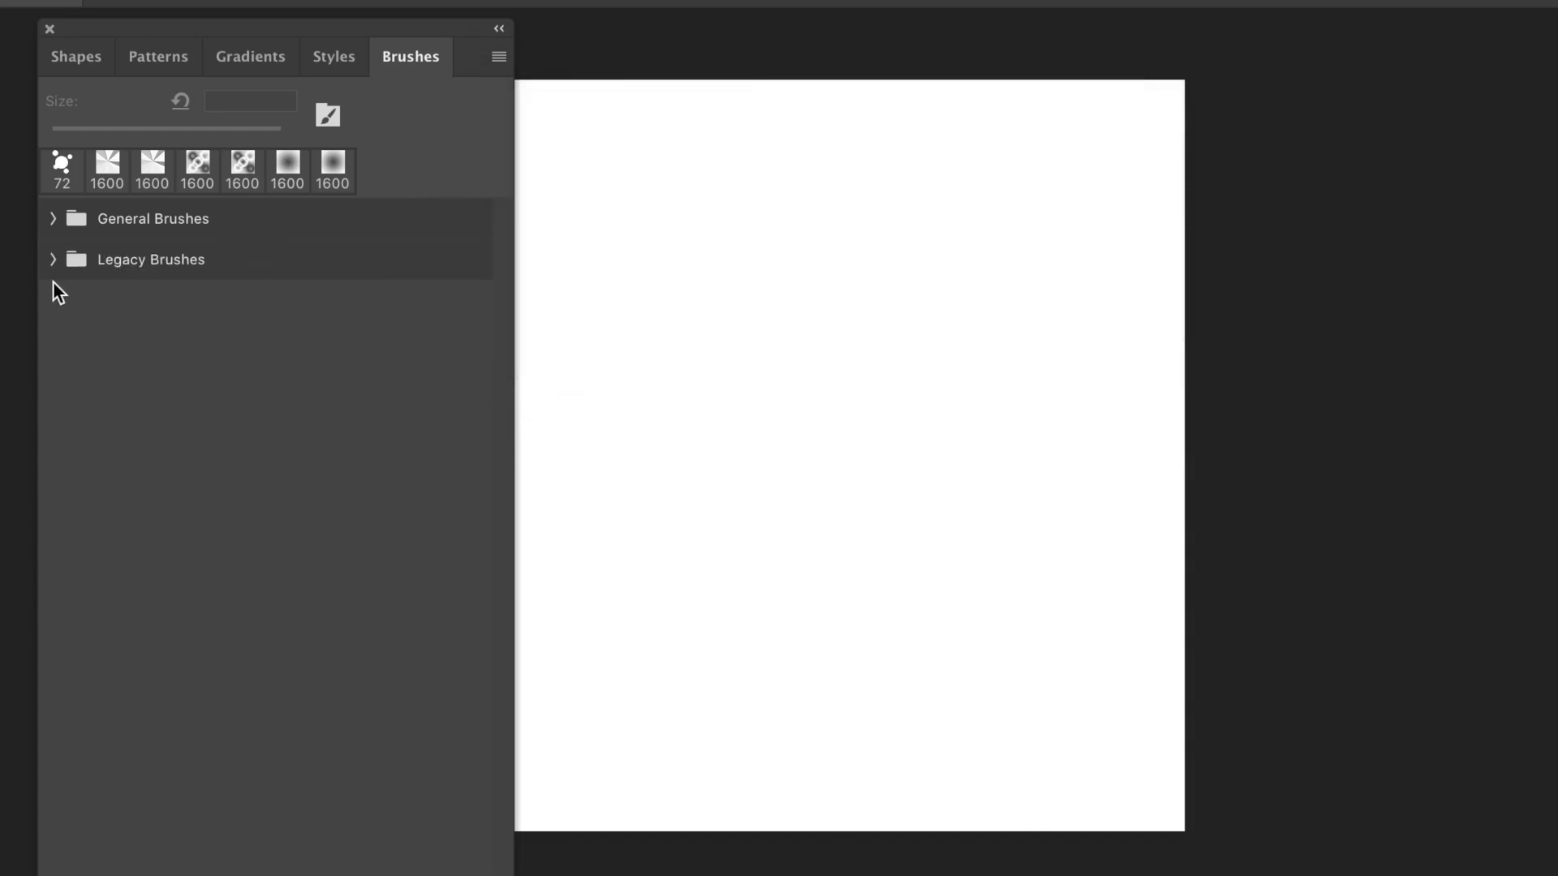
Expand Legacy Brushes and preview its Assorted, Calligraphic and M Brushes sets
{"action": "left_click", "coordinate": [53, 259]}
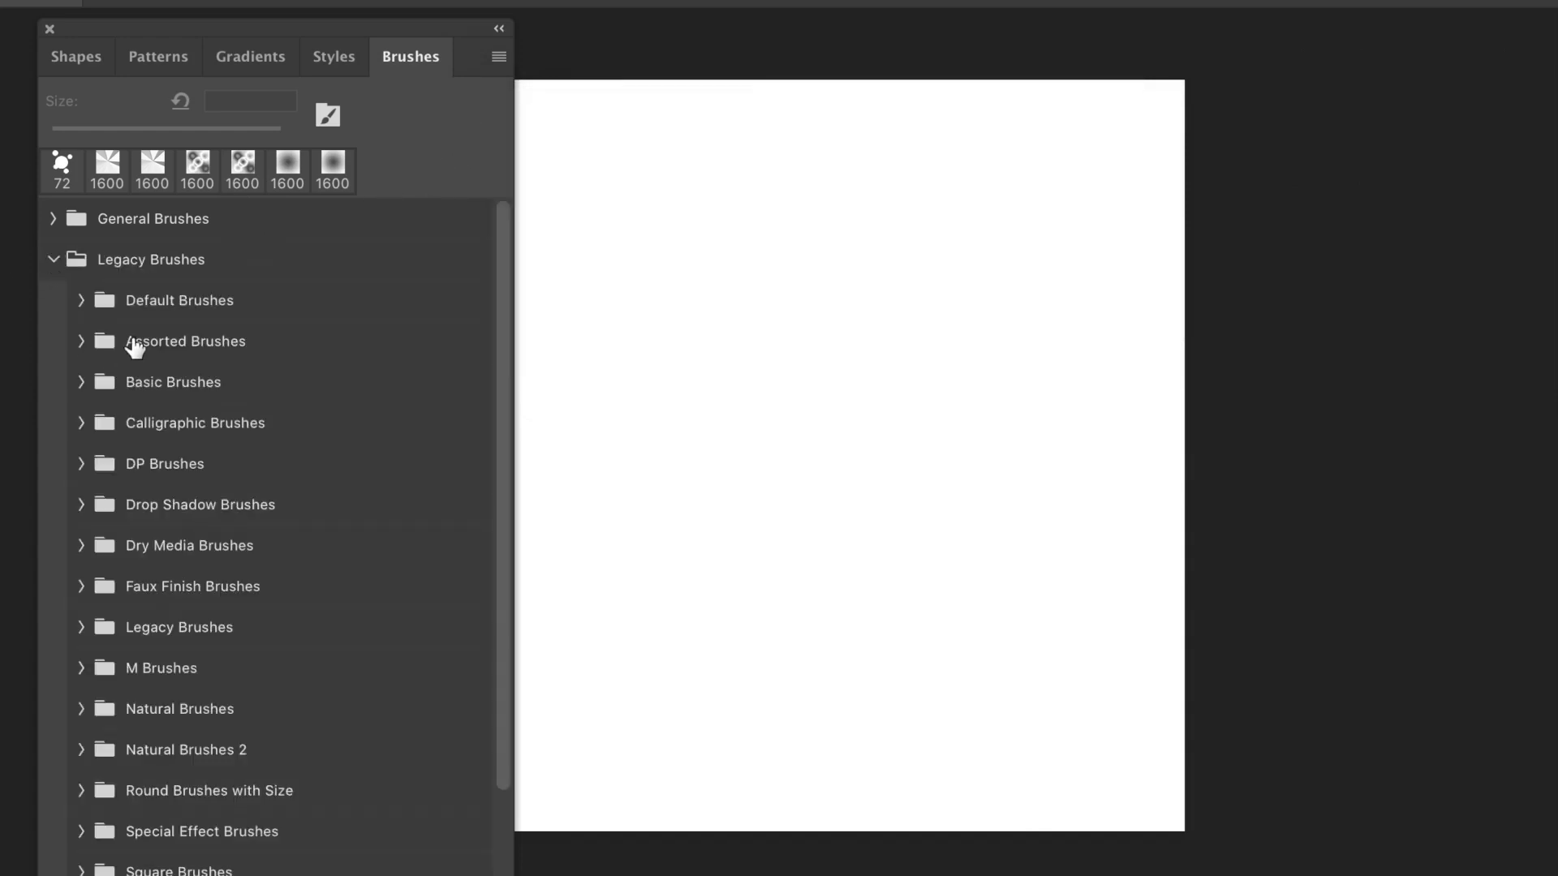
{"action": "left_click", "coordinate": [82, 347]}
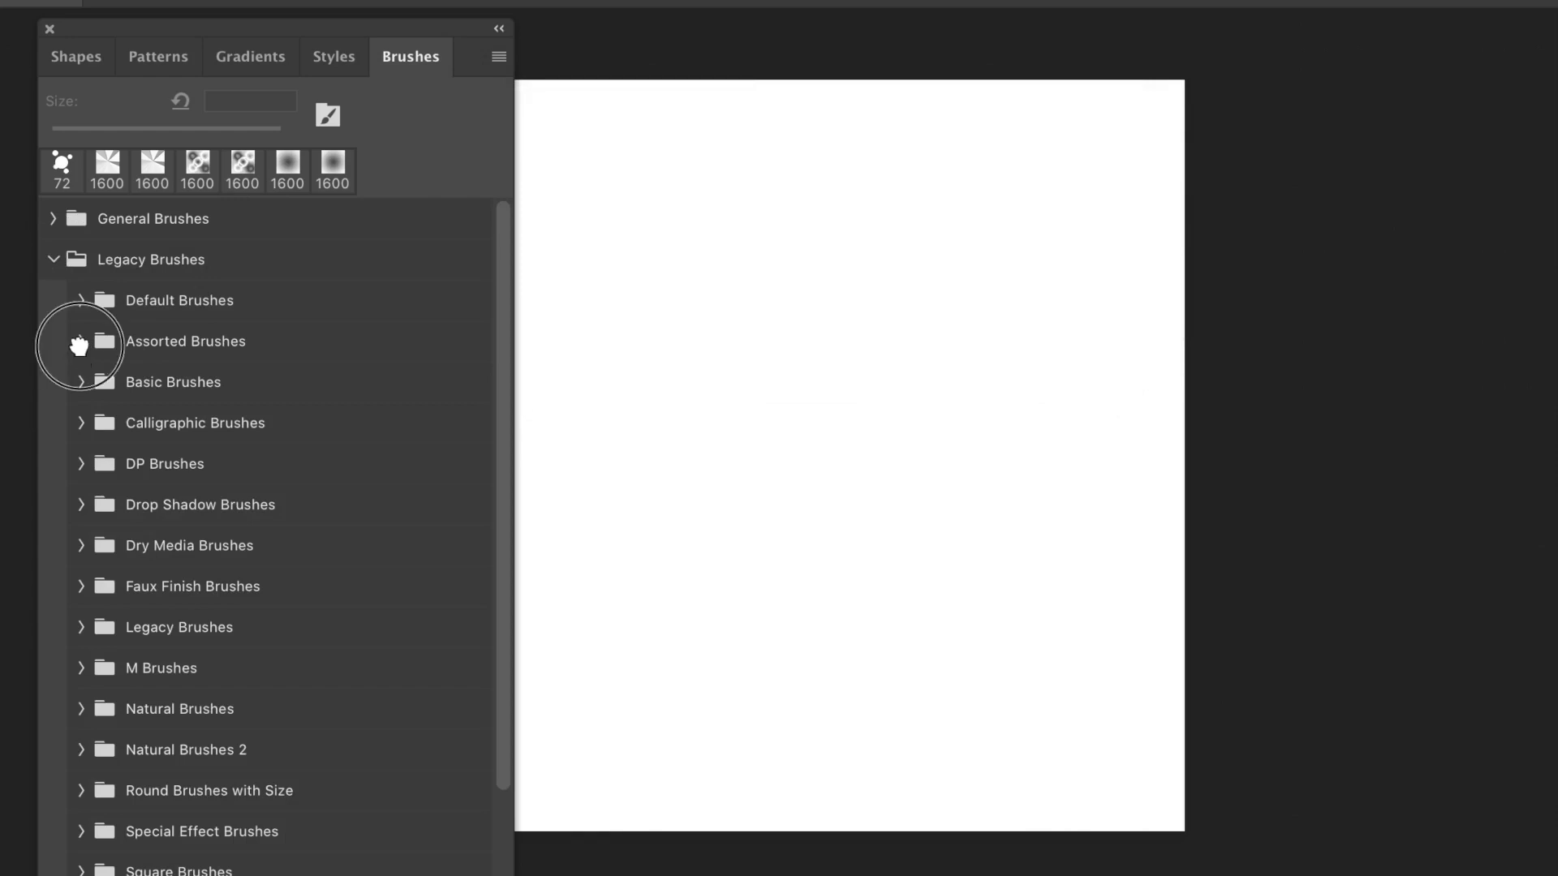
{"action": "left_click", "coordinate": [82, 342]}
{"action": "left_click", "coordinate": [81, 425]}
{"action": "left_click", "coordinate": [81, 425]}
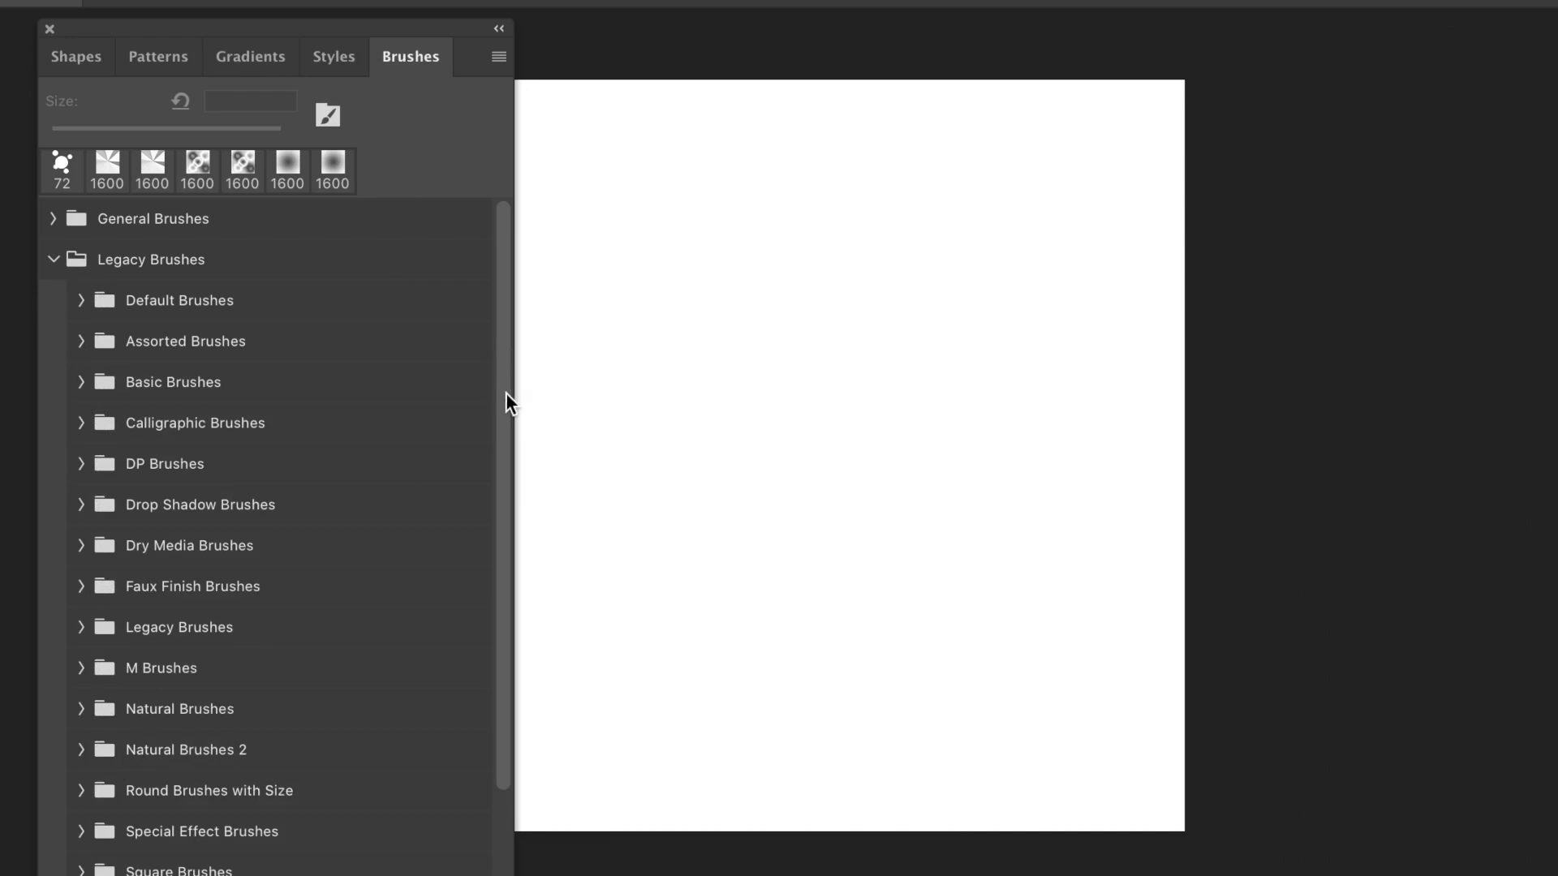
{"action": "scroll", "coordinate": [496, 487], "scroll_direction": "down", "scroll_amount": 2}
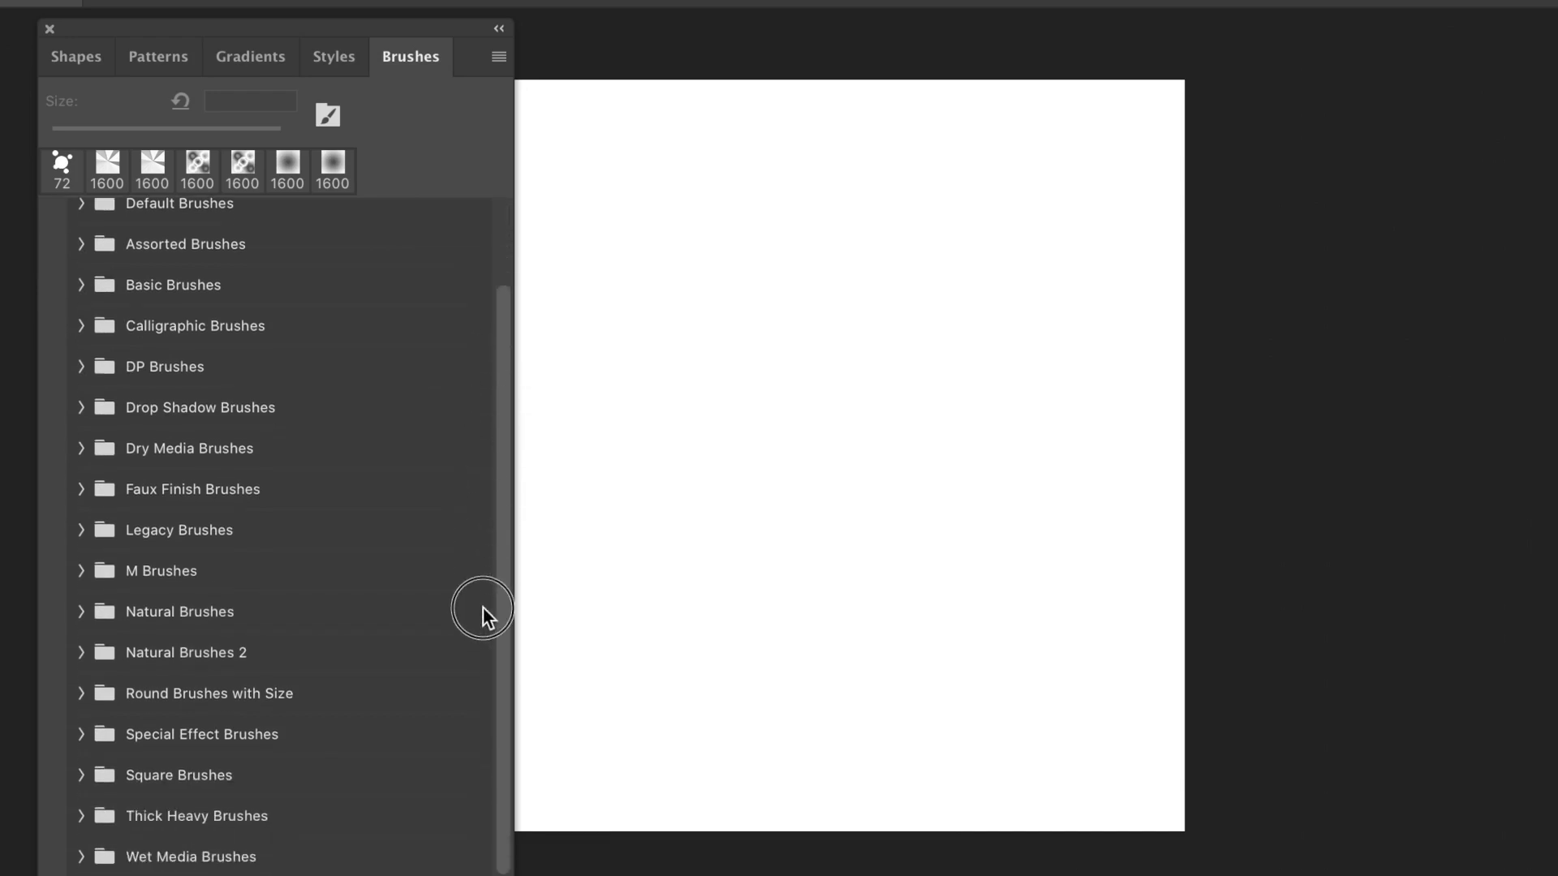
{"action": "left_click", "coordinate": [82, 572]}
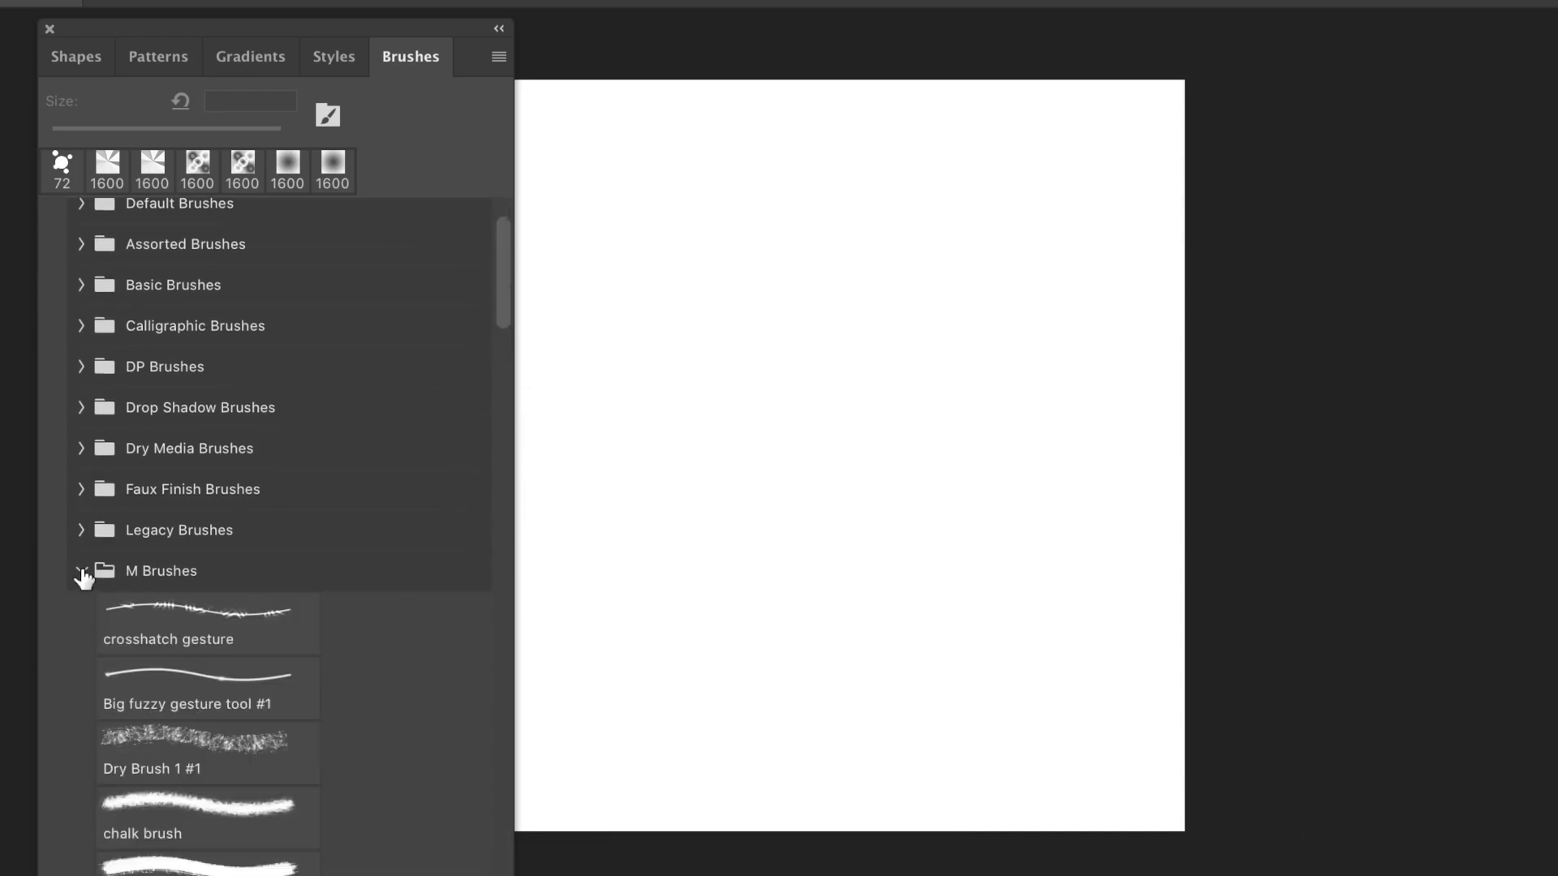
{"action": "left_click", "coordinate": [82, 571]}
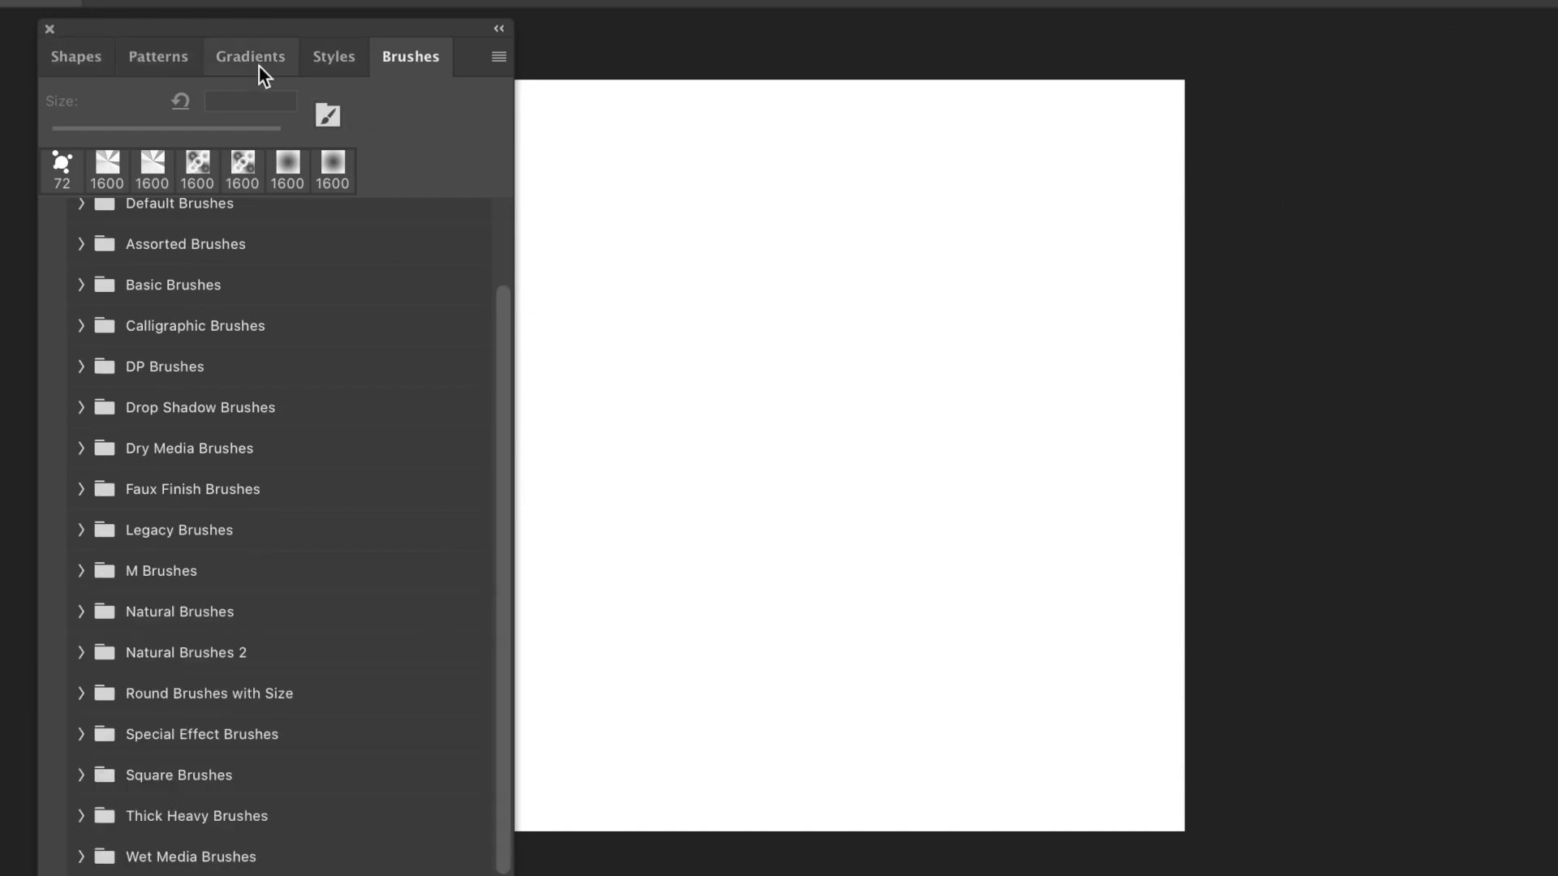
{"action": "left_click", "coordinate": [527, 1]}
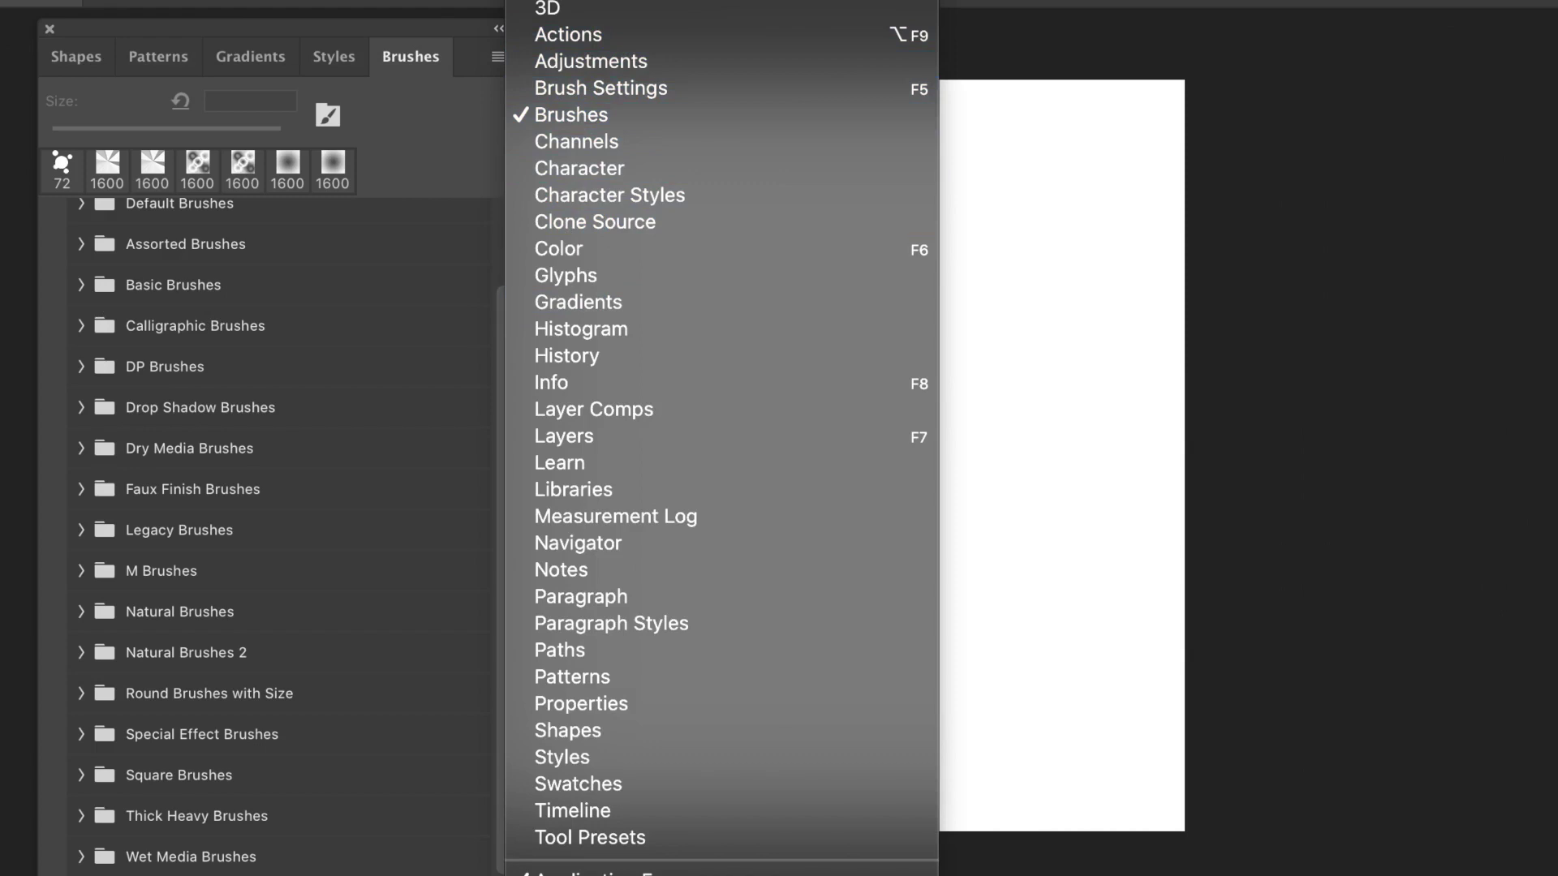
{"action": "key", "text": "Escape"}
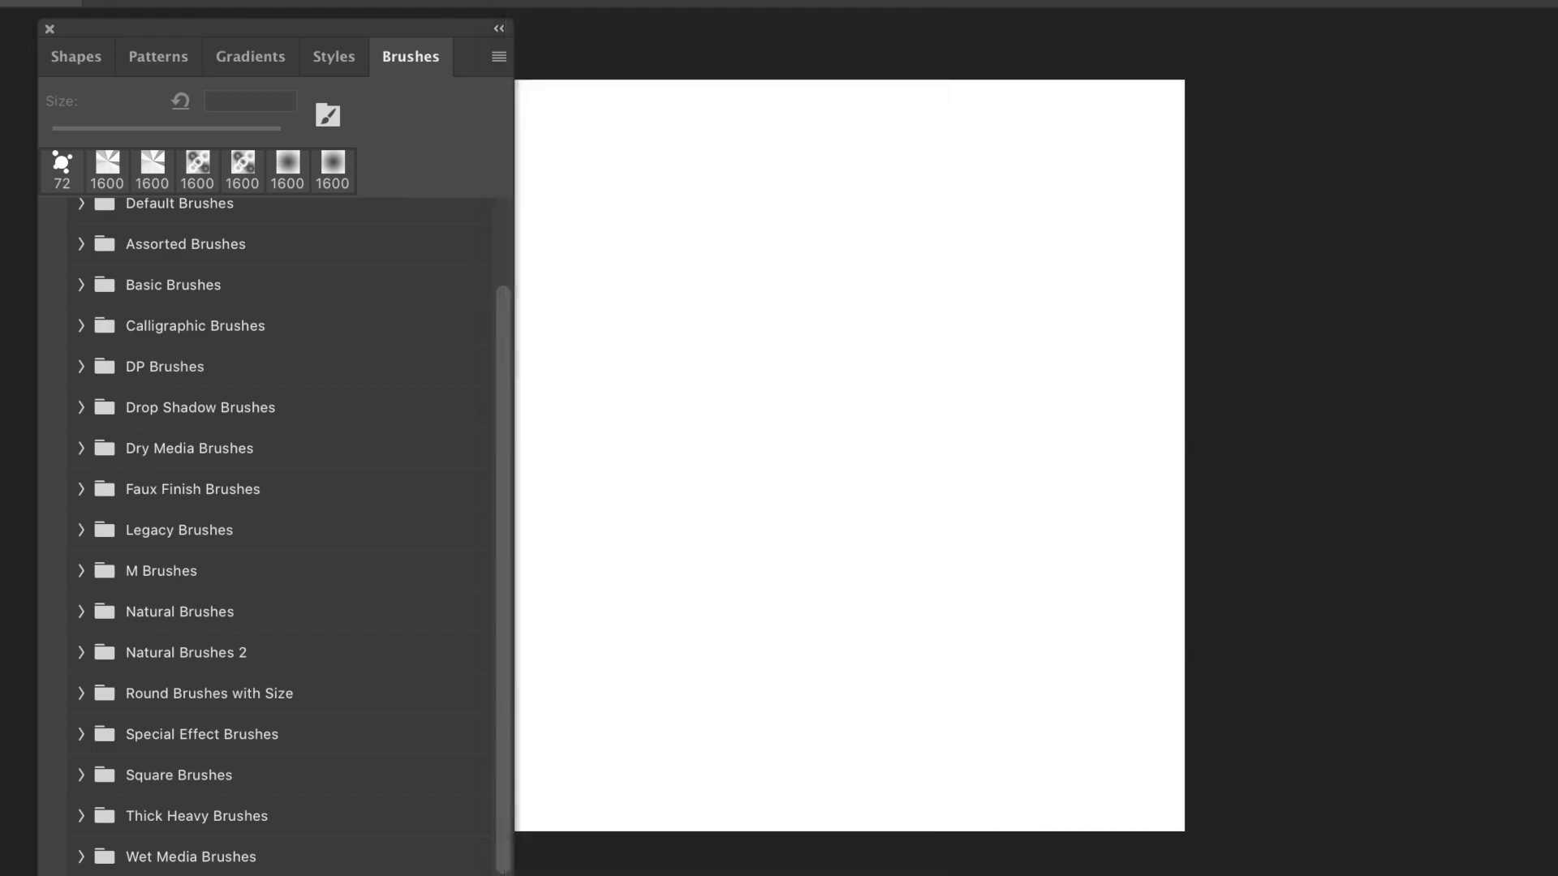
{"action": "left_click", "coordinate": [500, 57]}
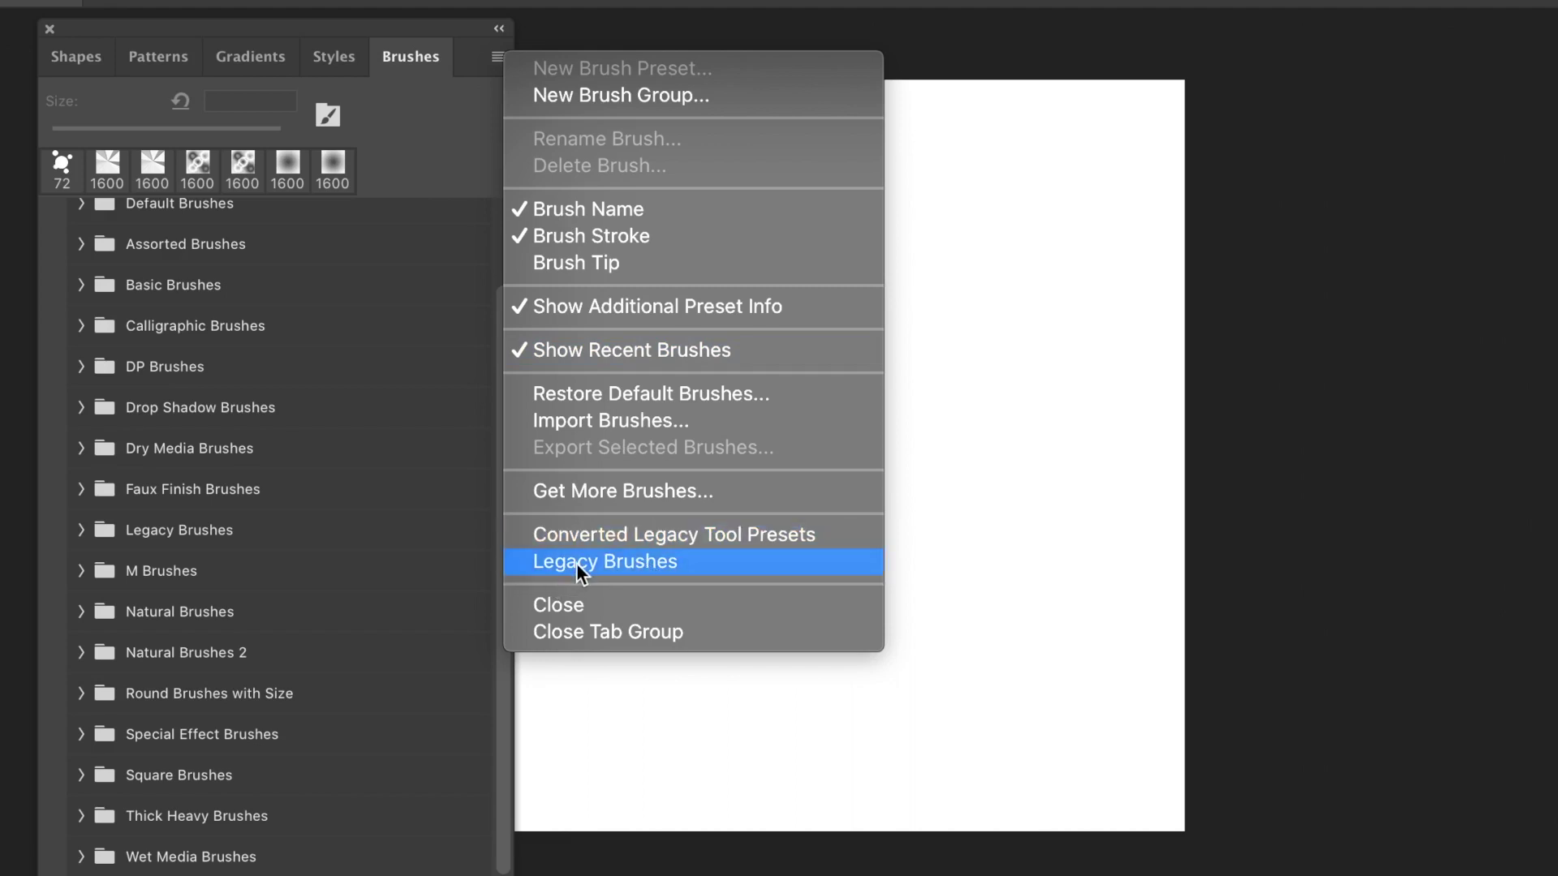
{"action": "left_click", "coordinate": [782, 4]}
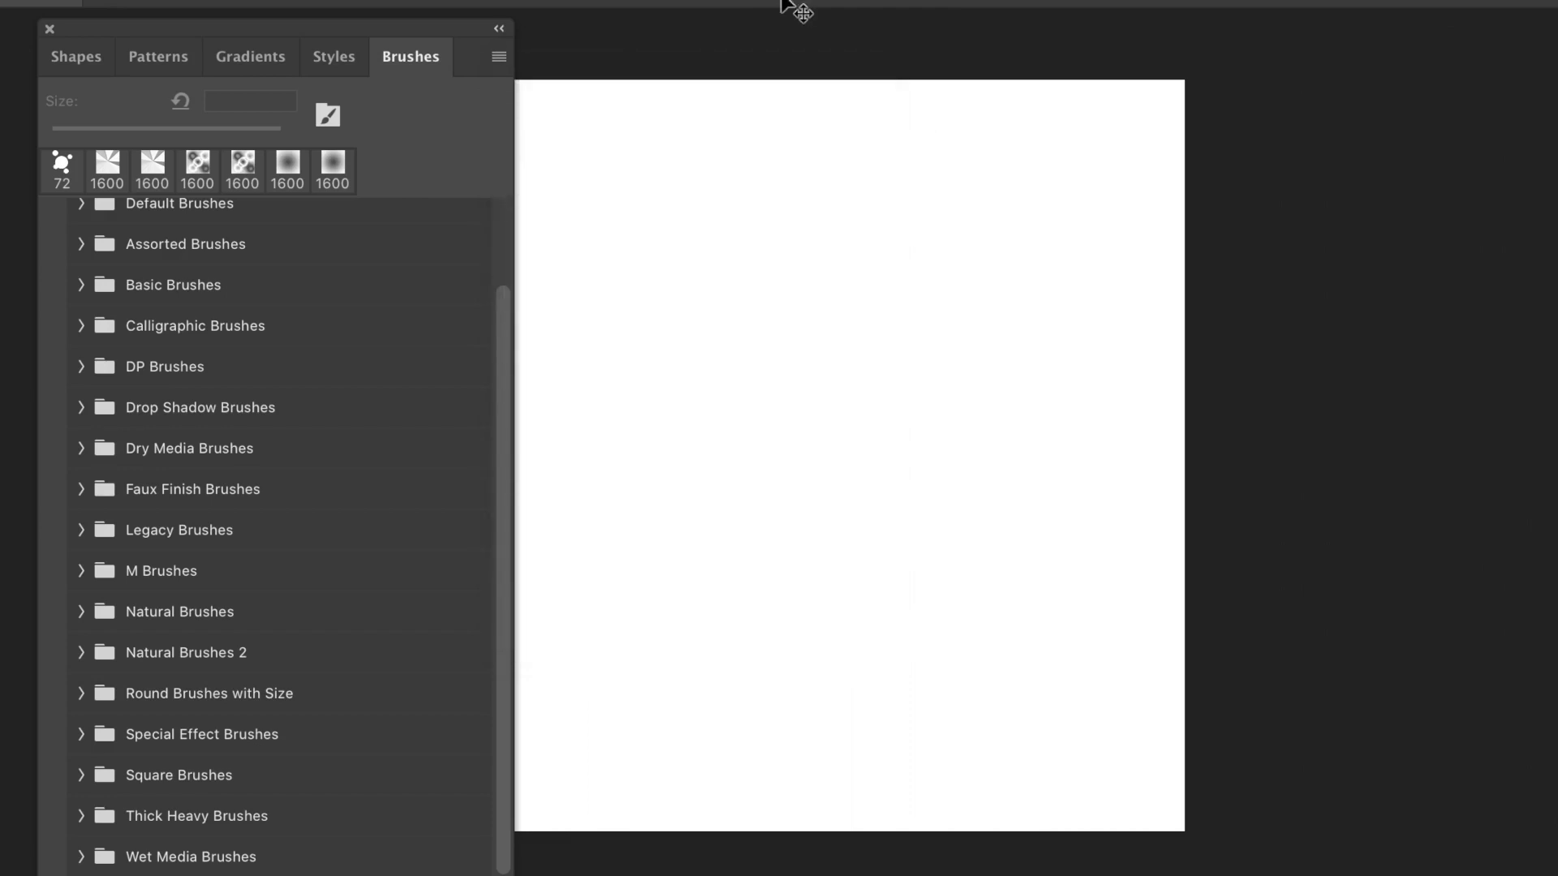